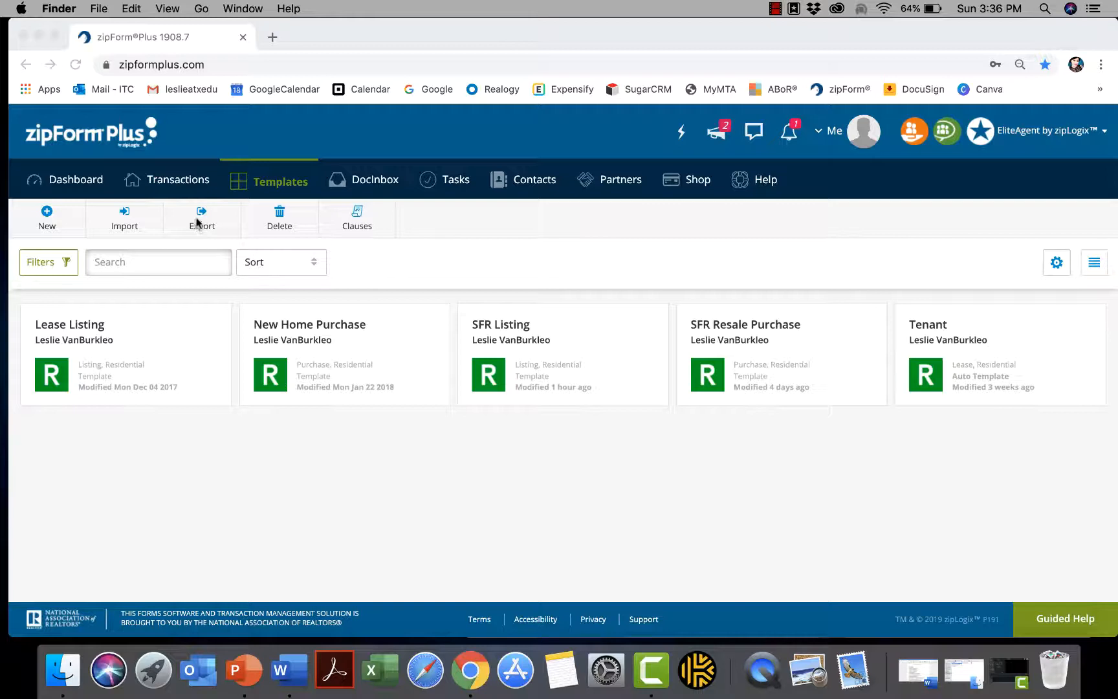
# Step: Export all templates to a zip archive, including both the zipForm and zipVault content
pyautogui.click(201, 216)
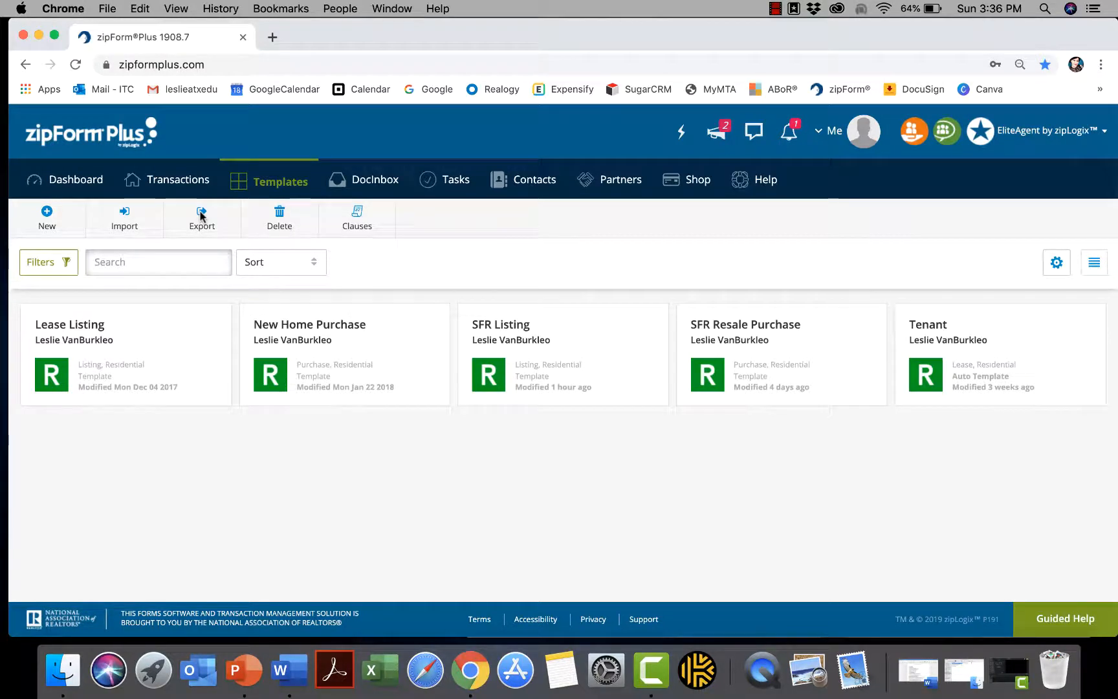
pyautogui.click(201, 216)
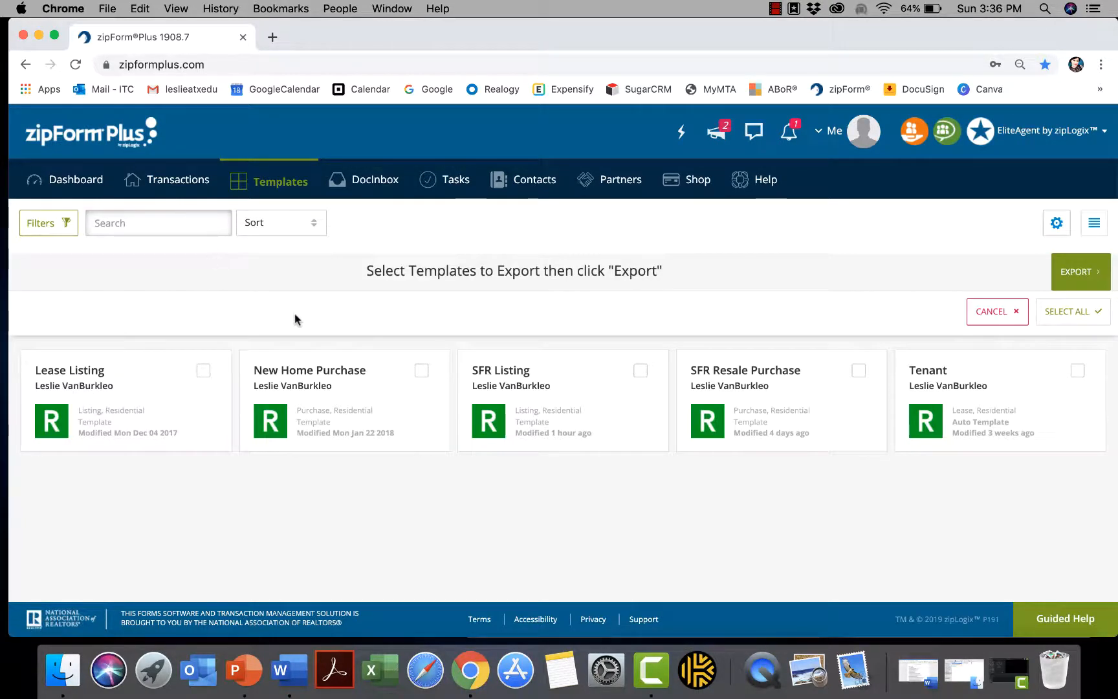
pyautogui.click(204, 371)
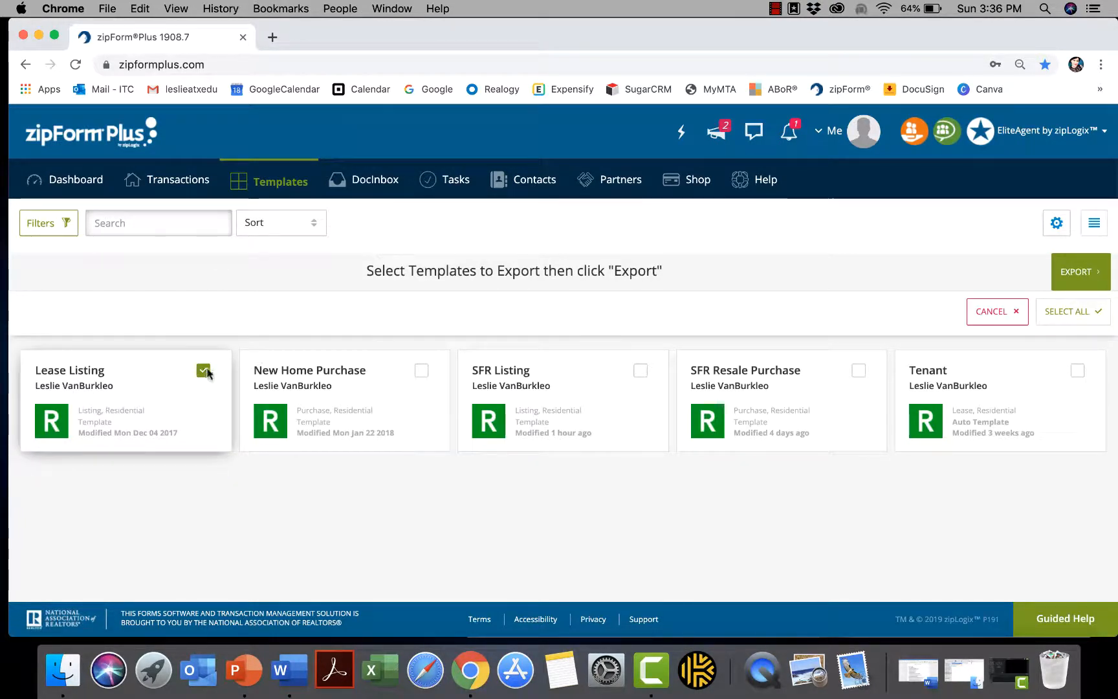
pyautogui.click(422, 370)
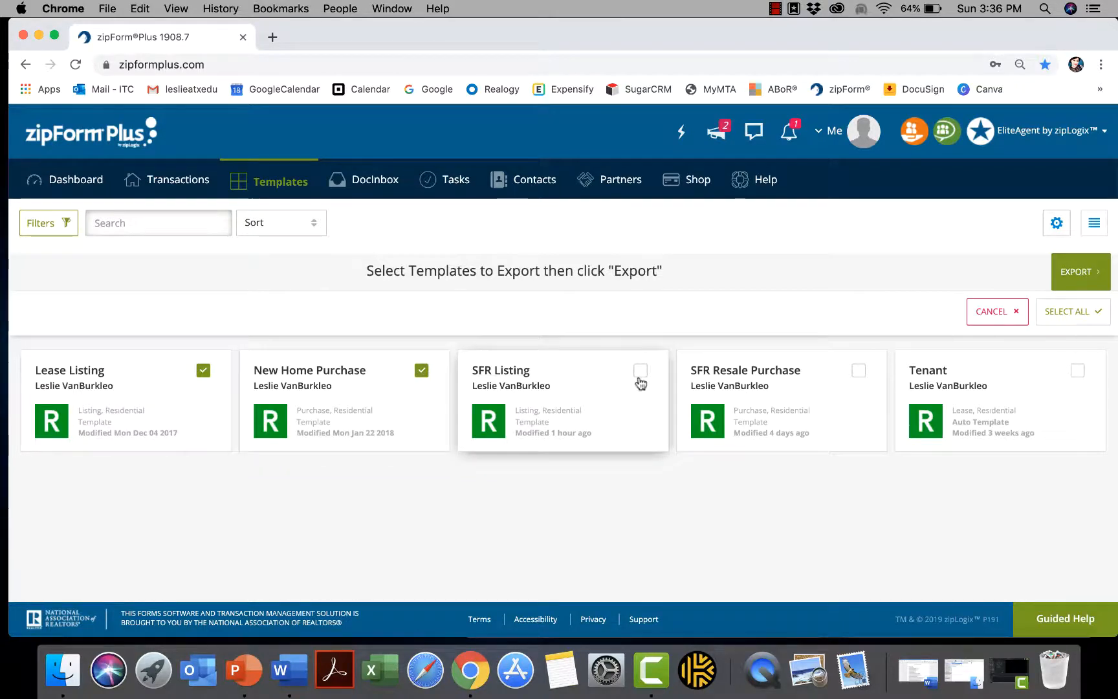
pyautogui.click(1072, 313)
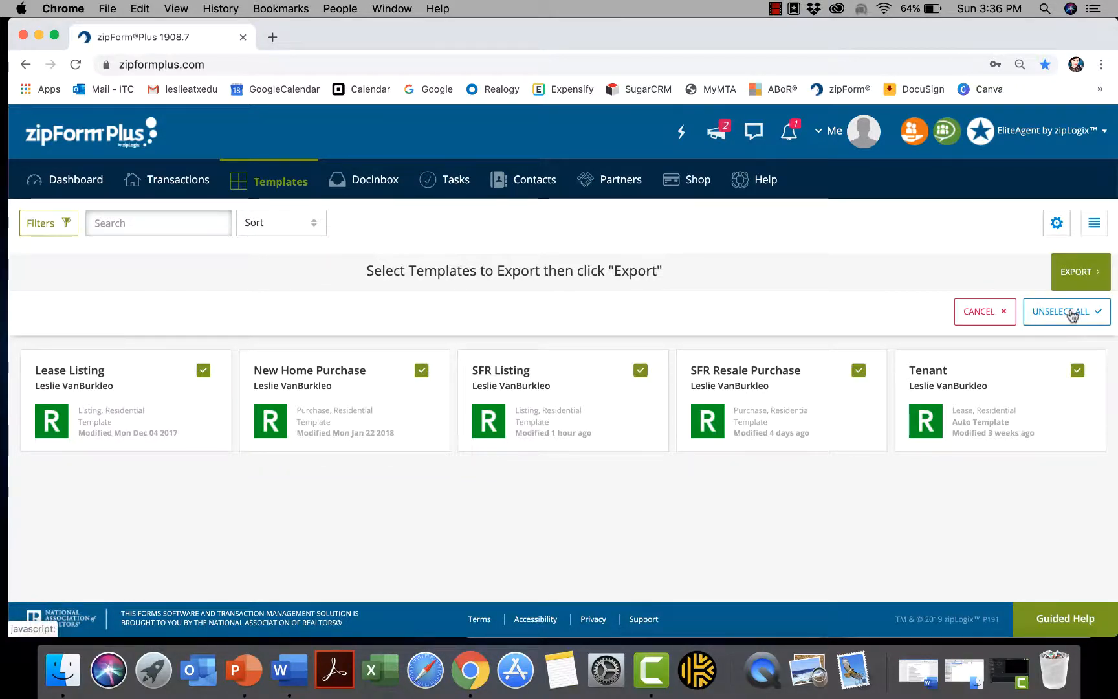
pyautogui.click(1068, 274)
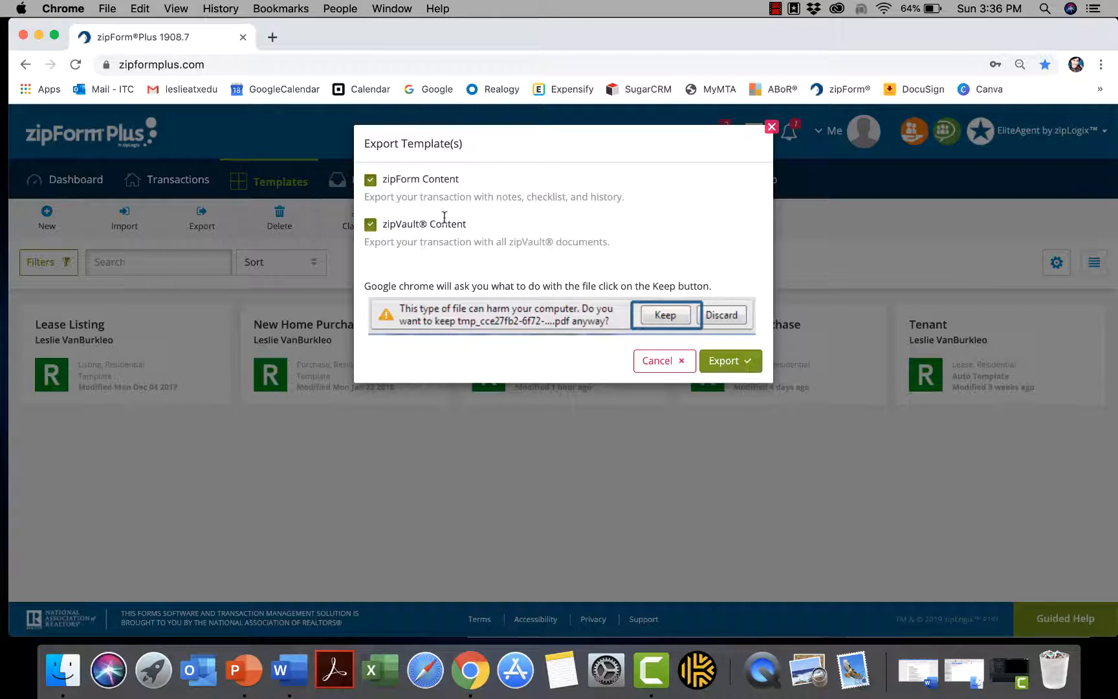
pyautogui.moveTo(414, 199); pyautogui.dragTo(476, 201)
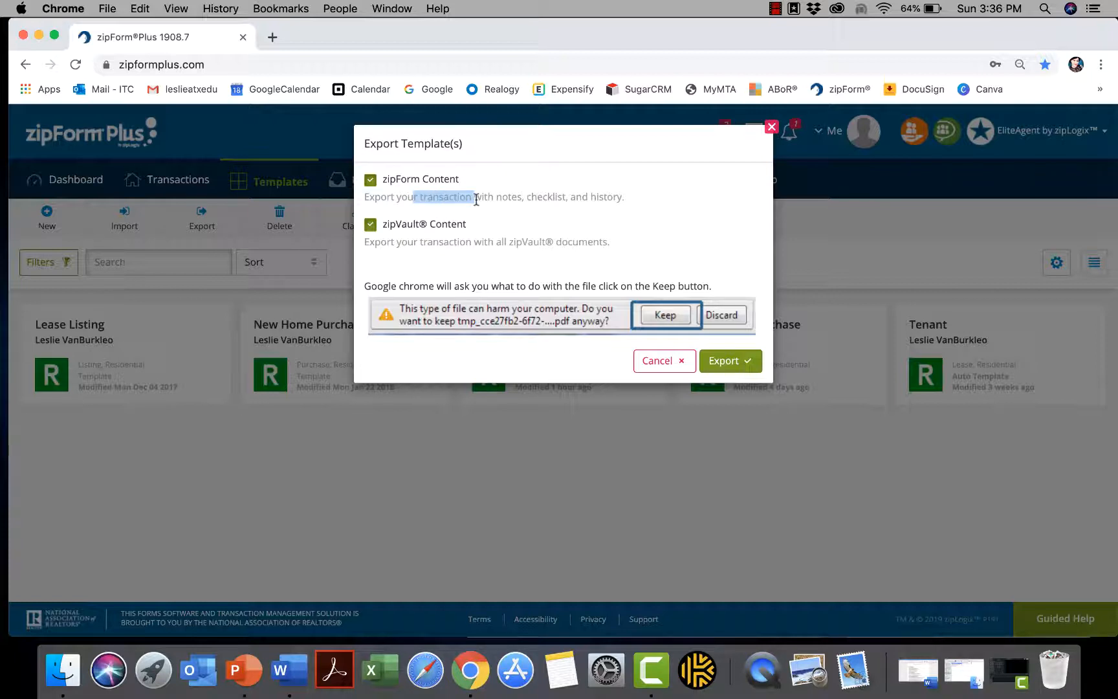
pyautogui.click(476, 200)
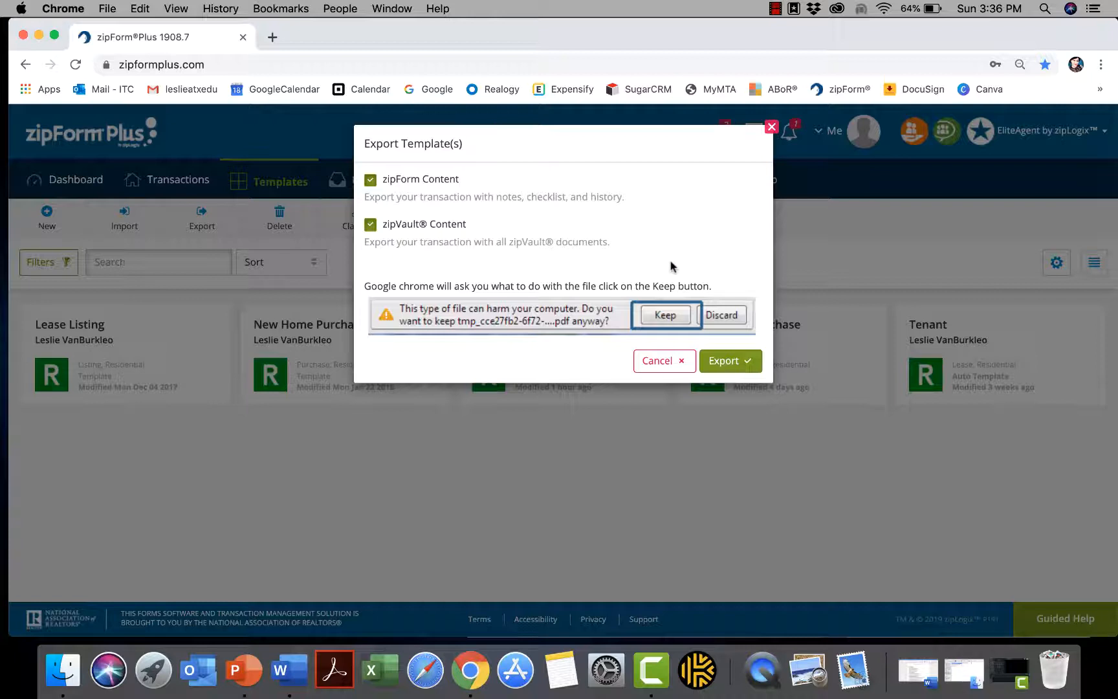
pyautogui.click(731, 365)
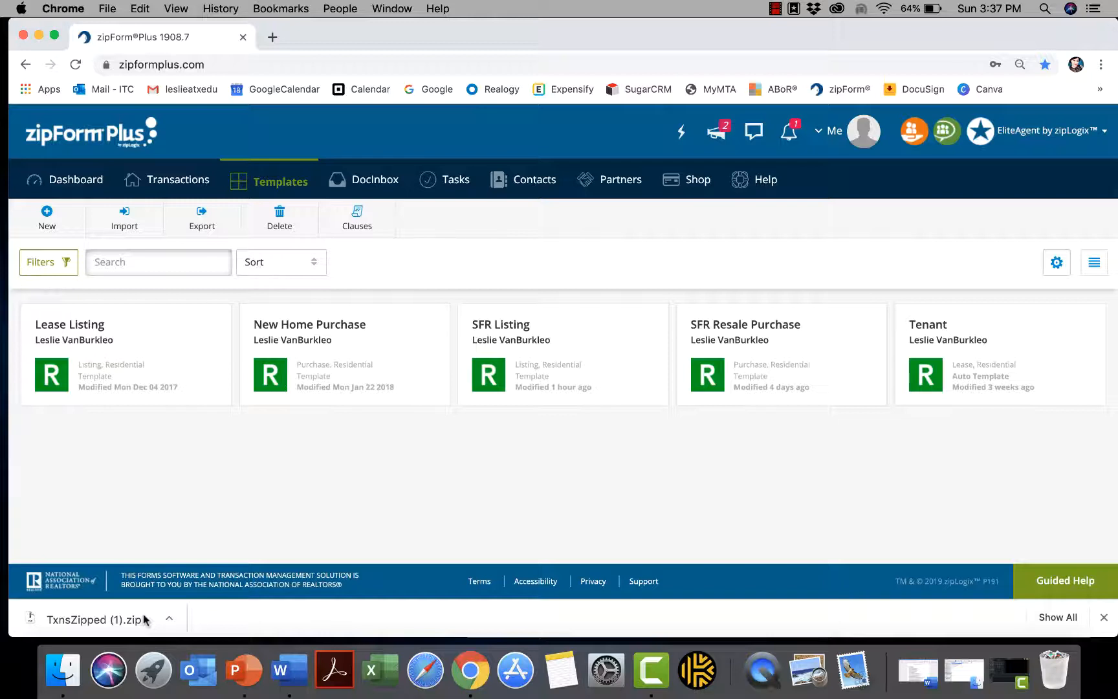
pyautogui.click(1100, 616)
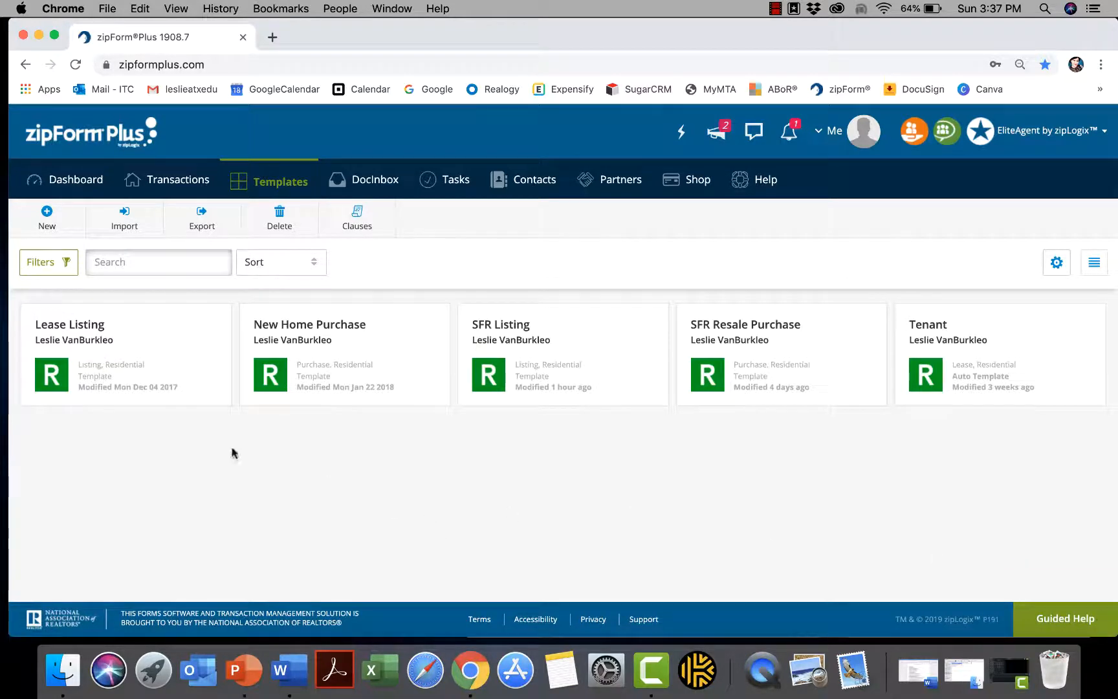
pyautogui.click(123, 220)
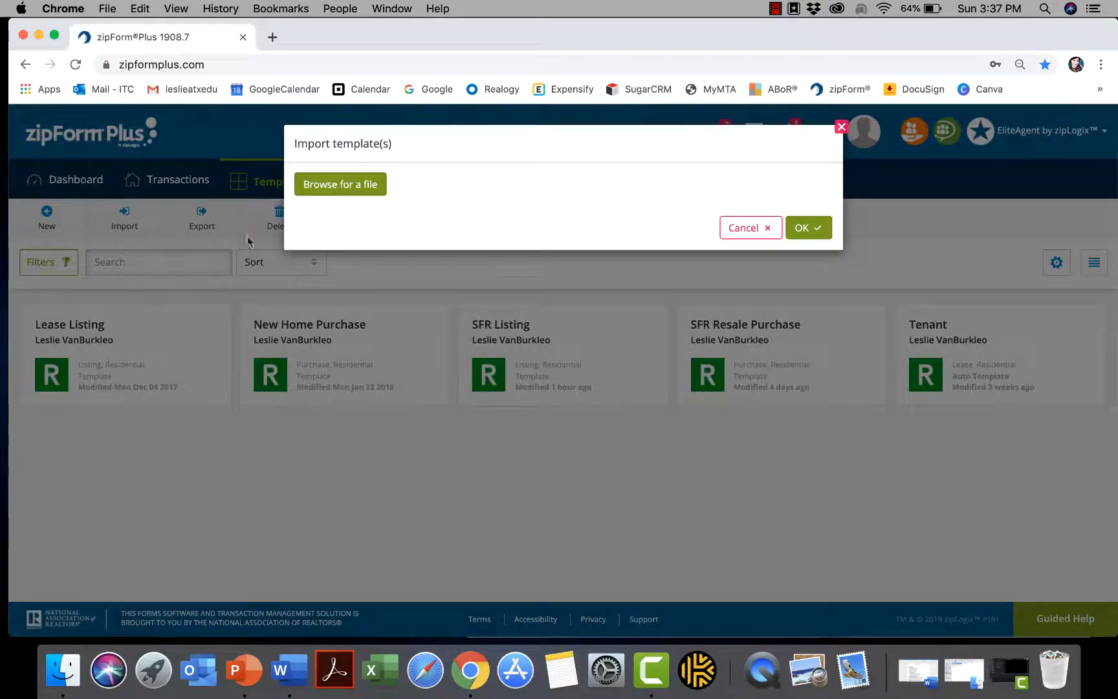
pyautogui.click(335, 190)
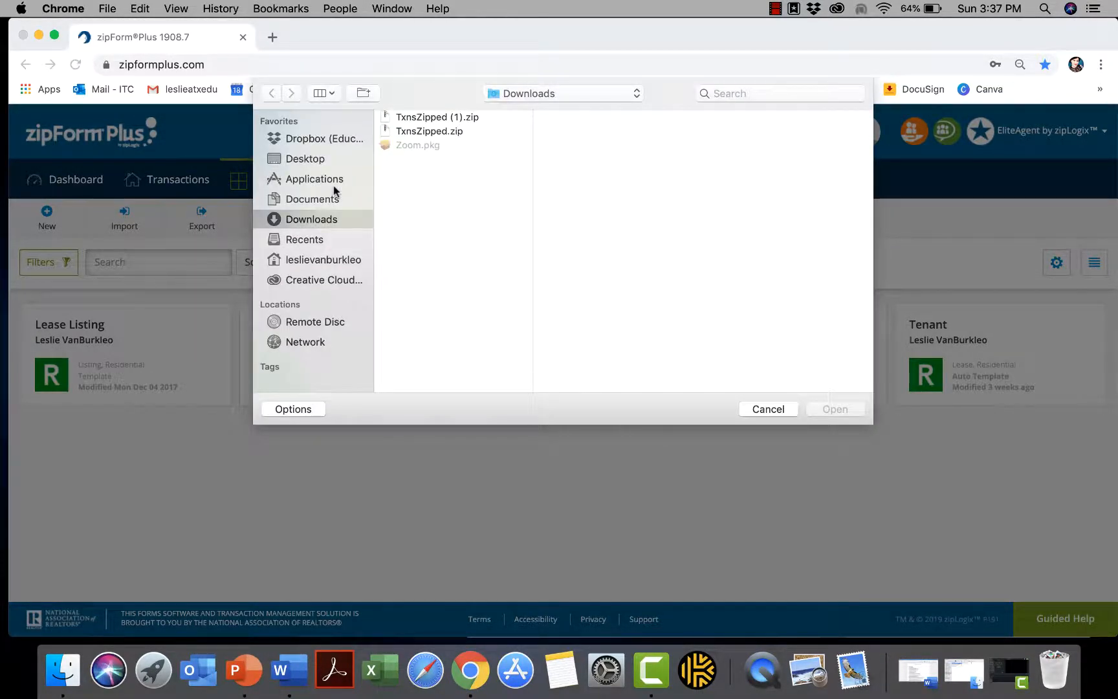
pyautogui.click(429, 117)
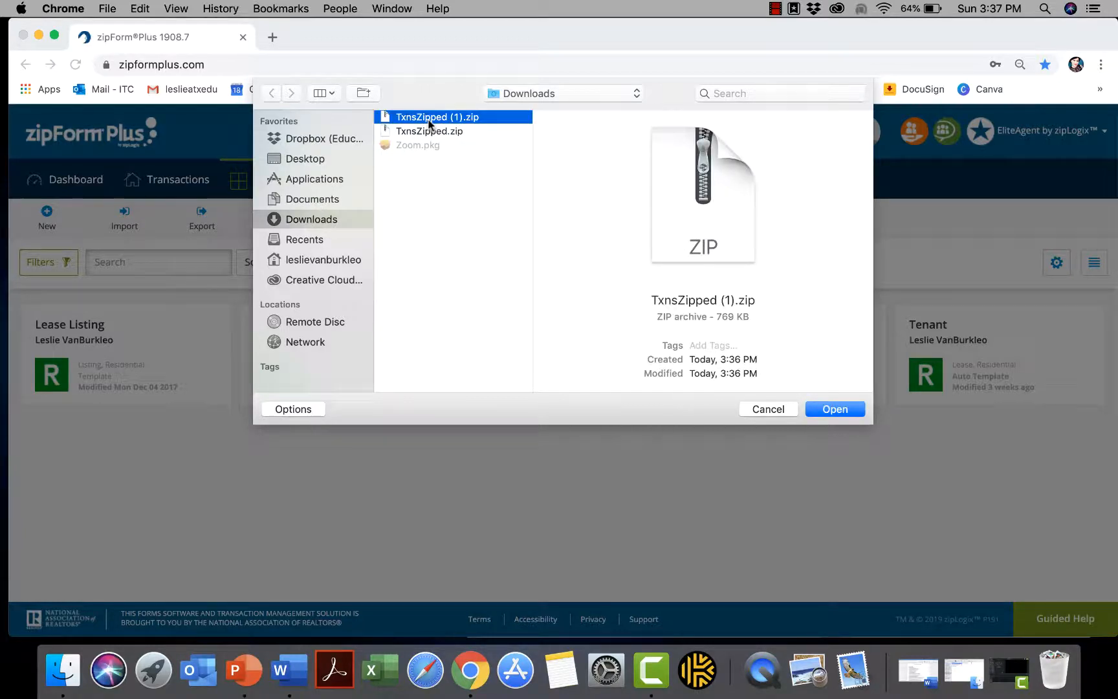
pyautogui.click(832, 410)
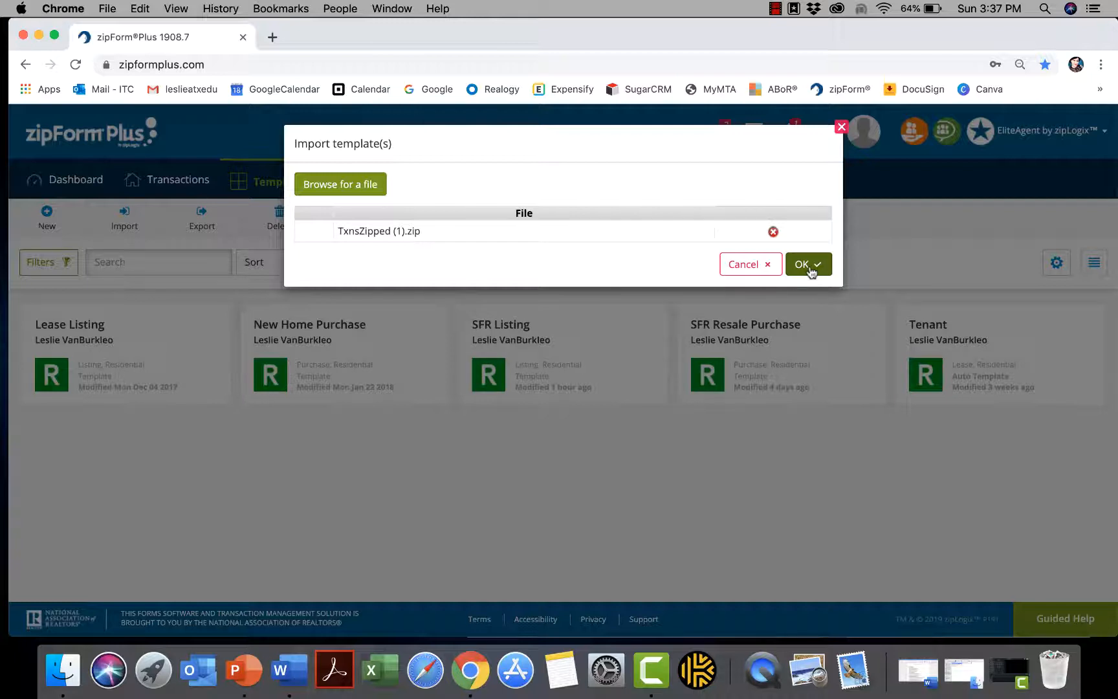
pyautogui.click(743, 265)
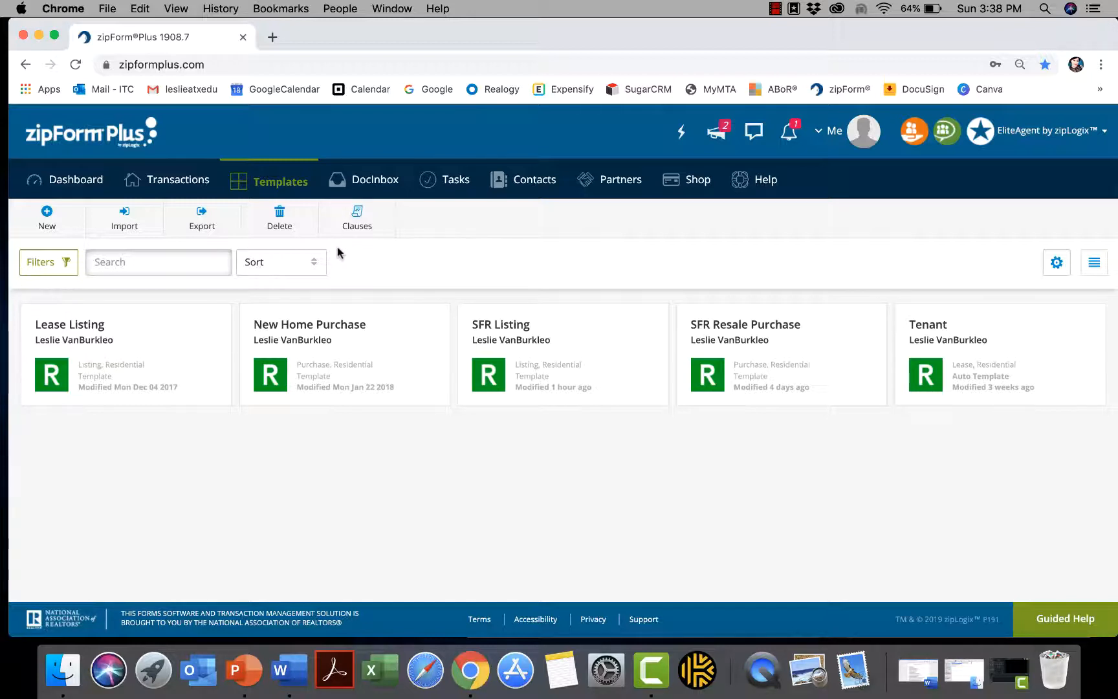
pyautogui.click(280, 219)
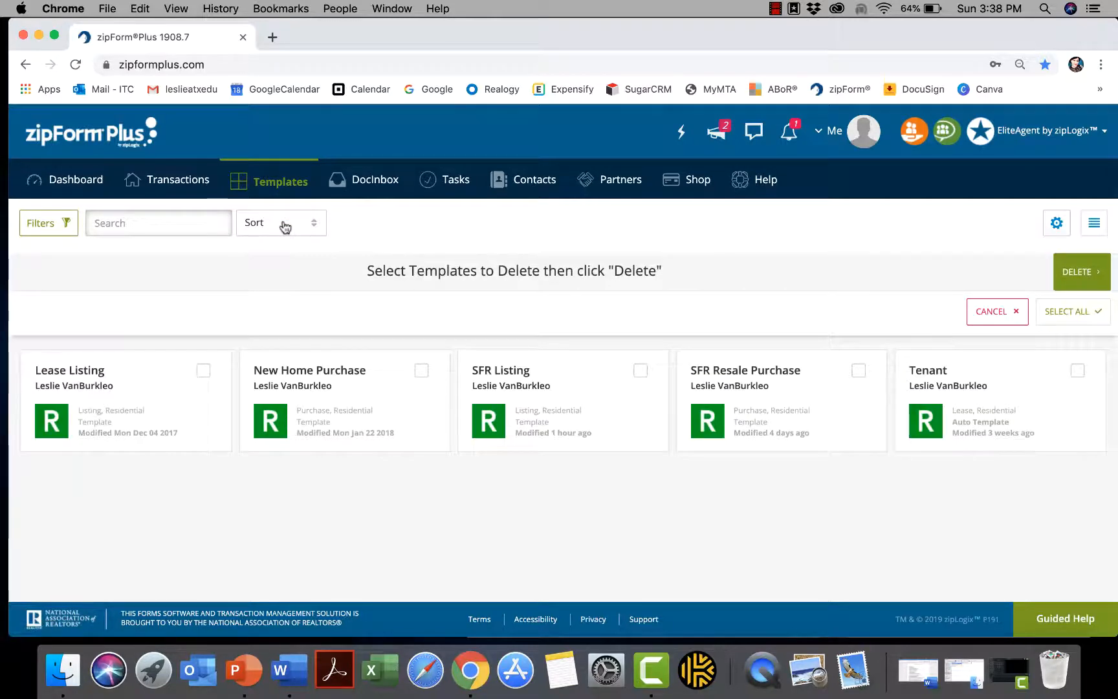
pyautogui.click(204, 372)
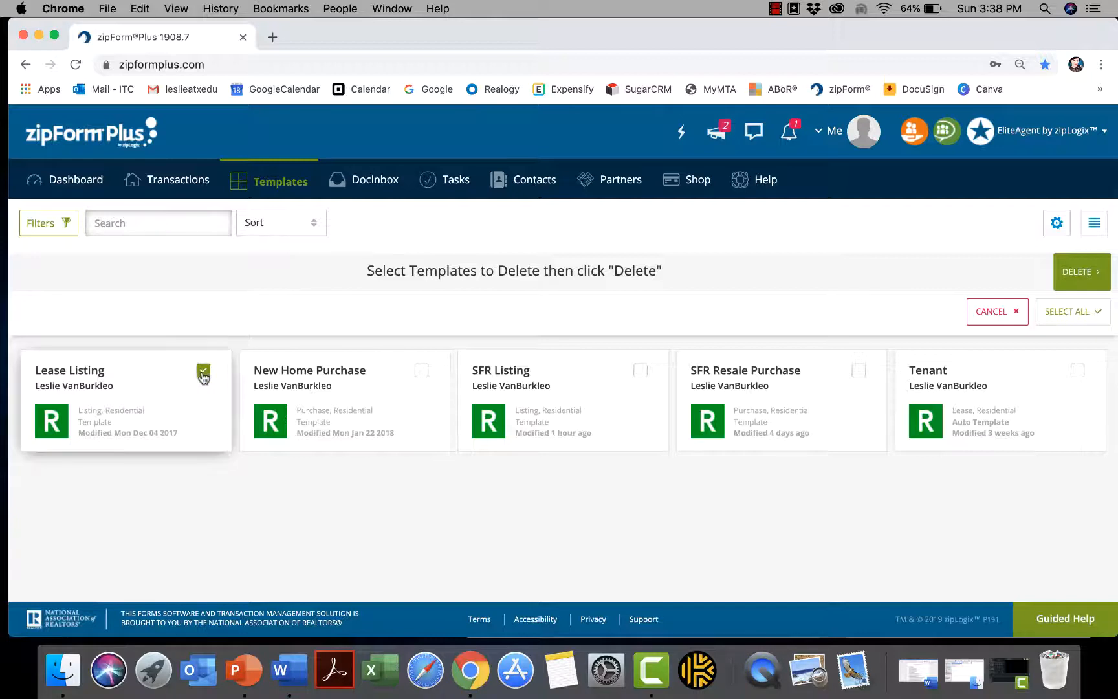
pyautogui.click(1096, 319)
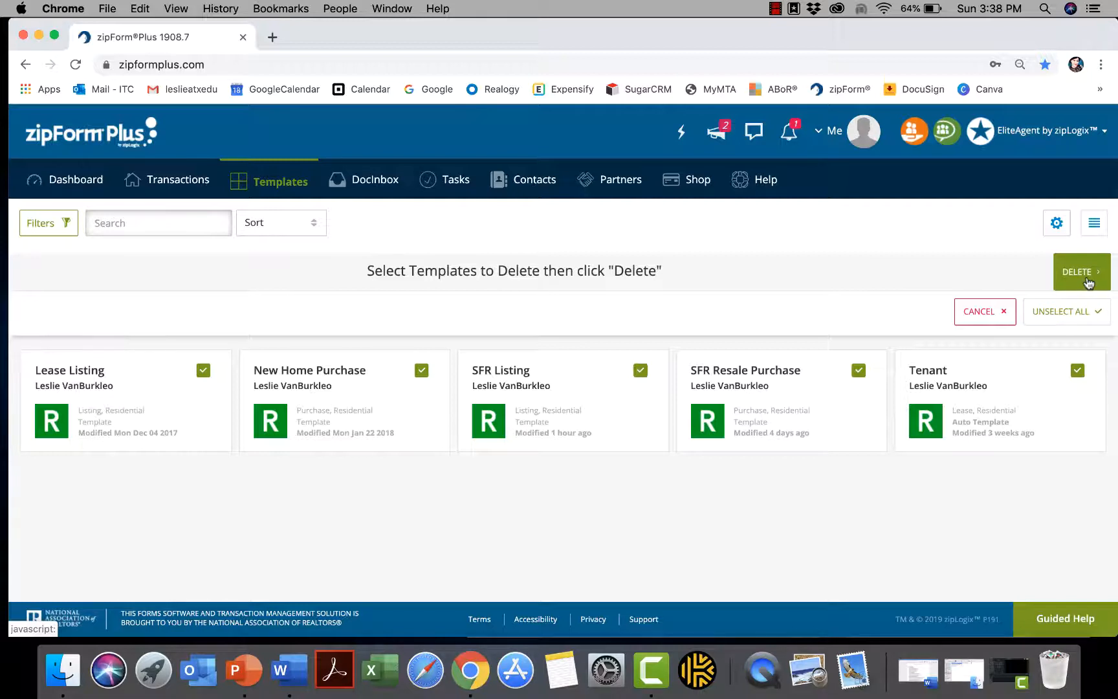
pyautogui.click(977, 316)
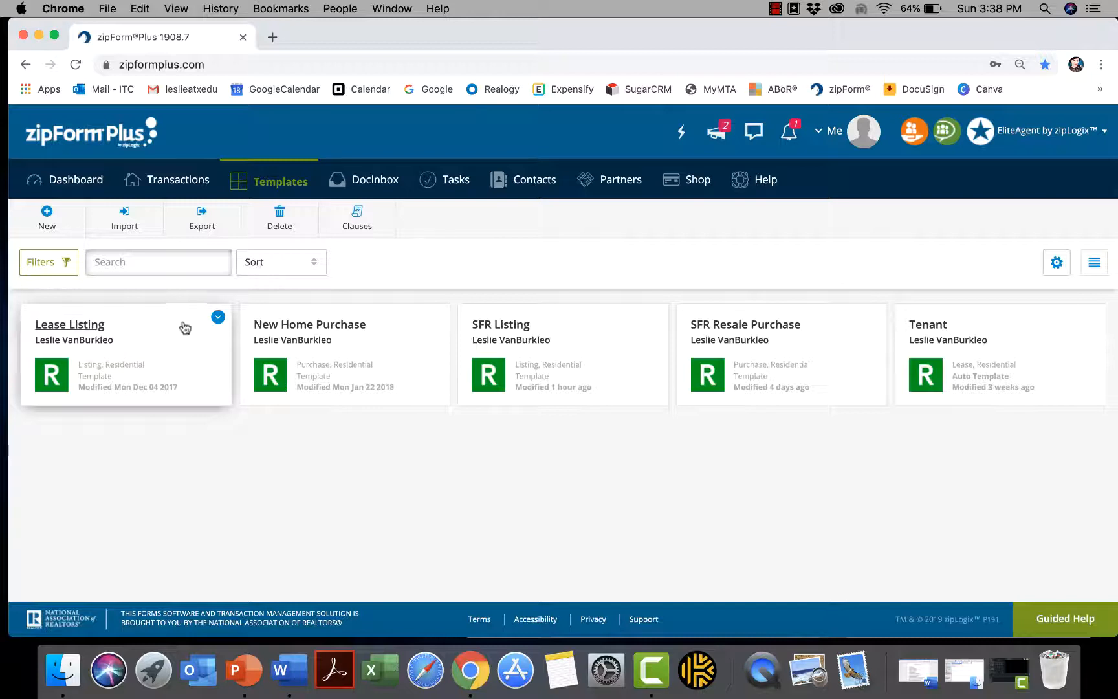
# Step: View the details and available actions of the Lease Listing template
pyautogui.click(218, 318)
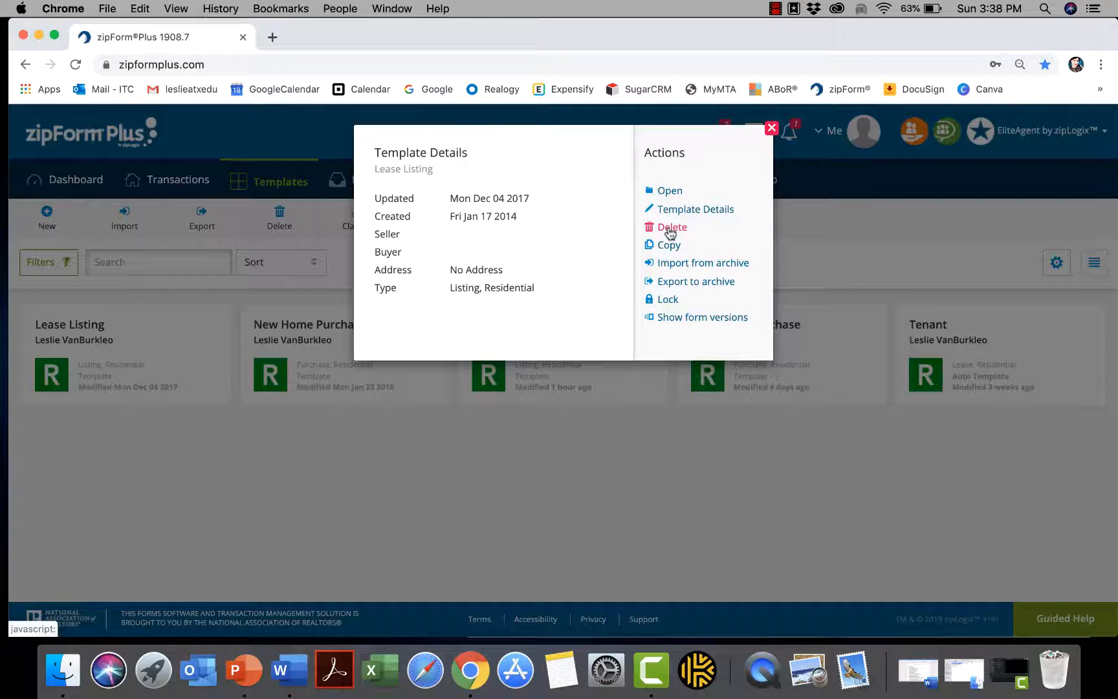
pyautogui.click(772, 129)
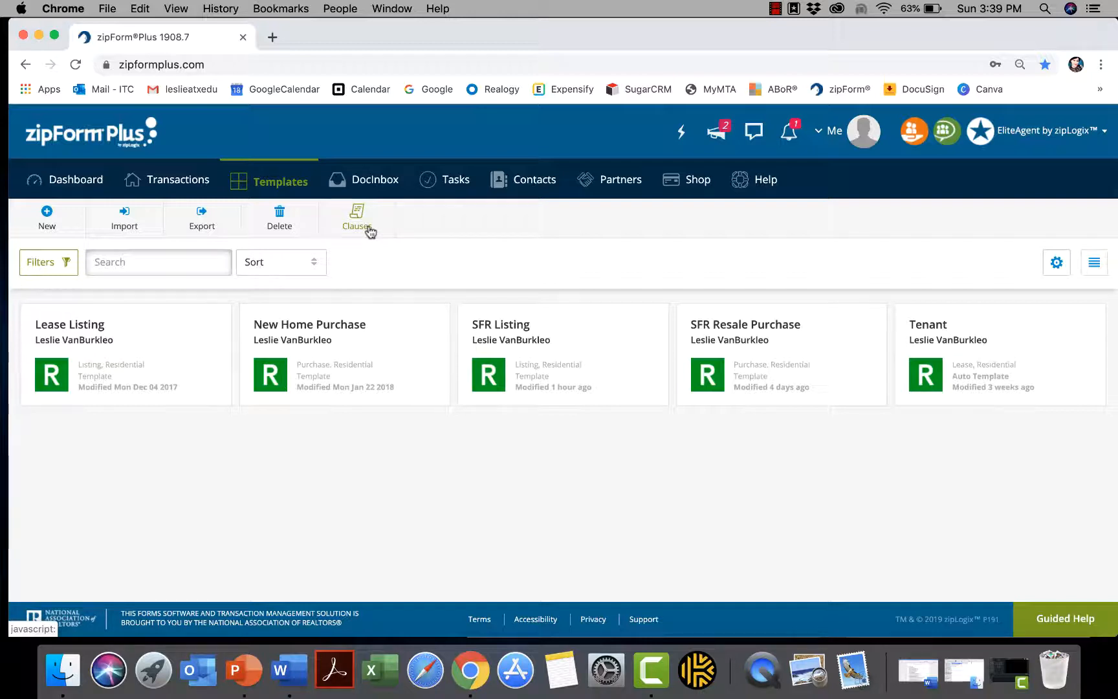
pyautogui.click(370, 232)
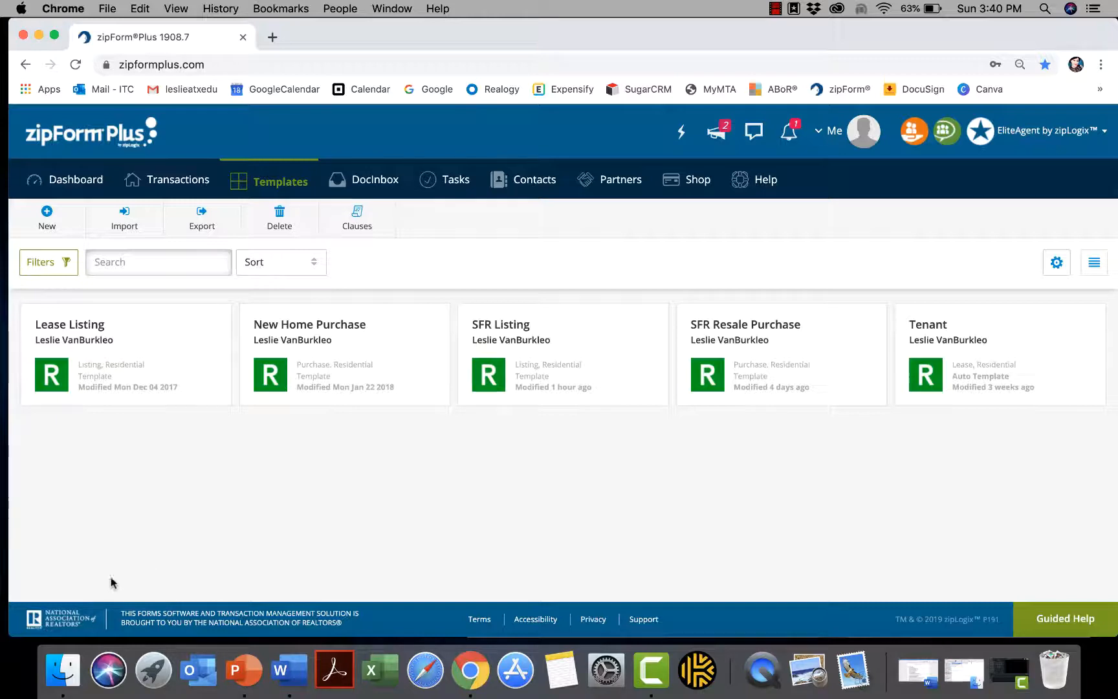
pyautogui.click(59, 673)
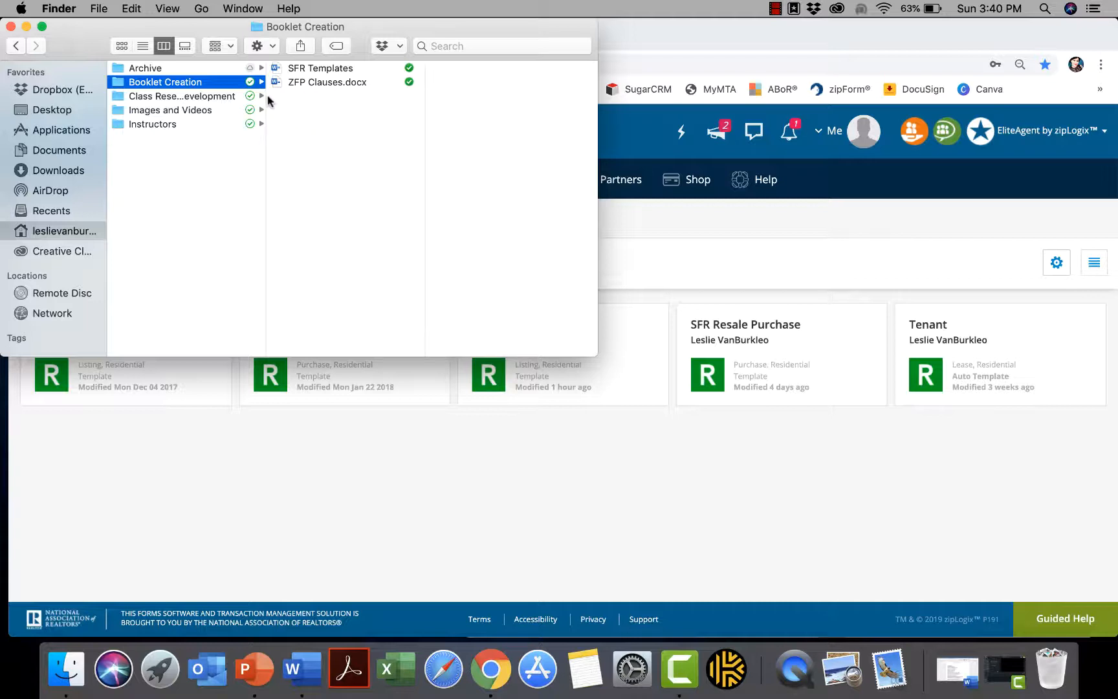
pyautogui.click(10, 26)
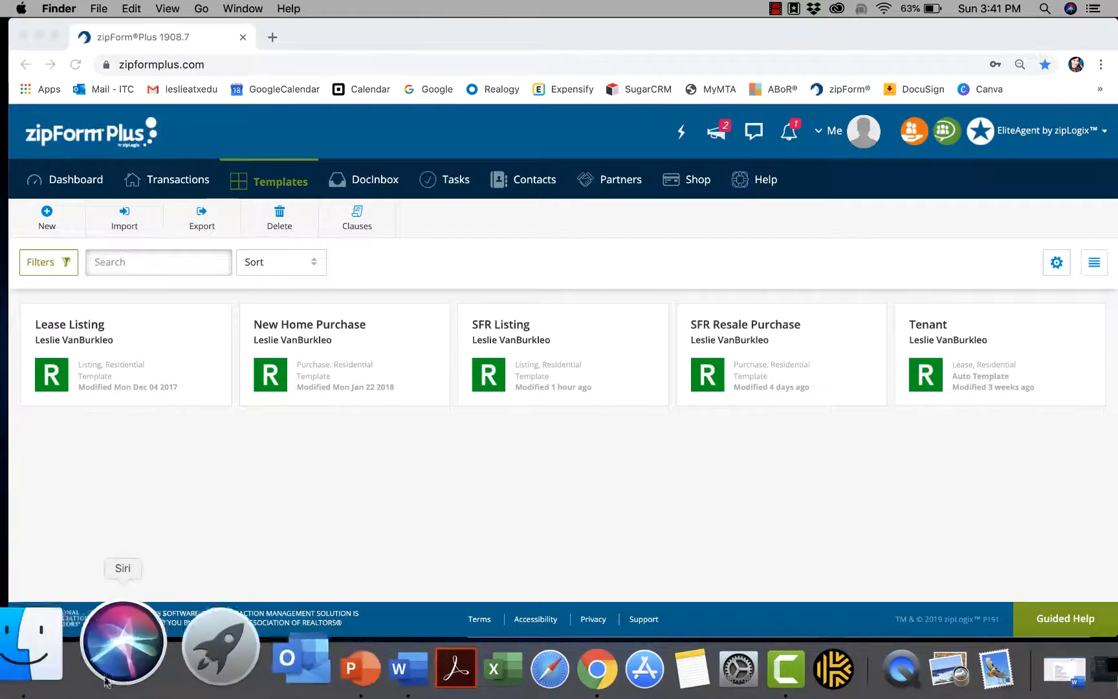
# Step: Switch to Finder and open ZFP Clauses.docx from Dropbox's Education Team Folder, under Under Construction Classes, ThePlusOfZFP, Booklet Creation, and minimize the Finder window
pyautogui.click(65, 667)
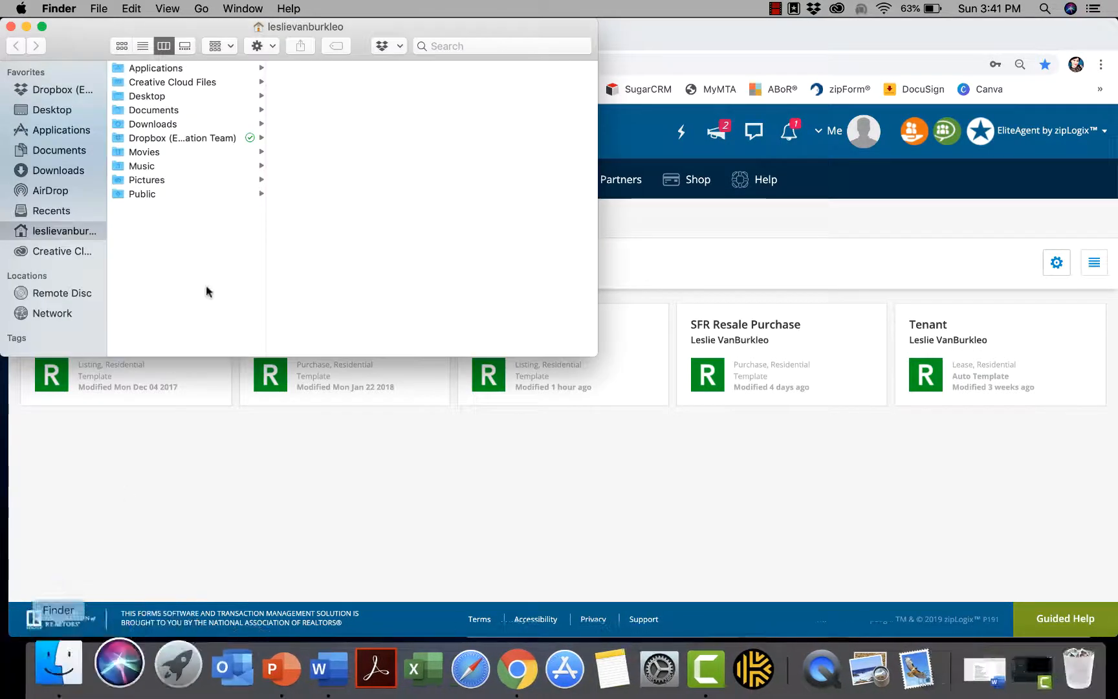
pyautogui.click(194, 138)
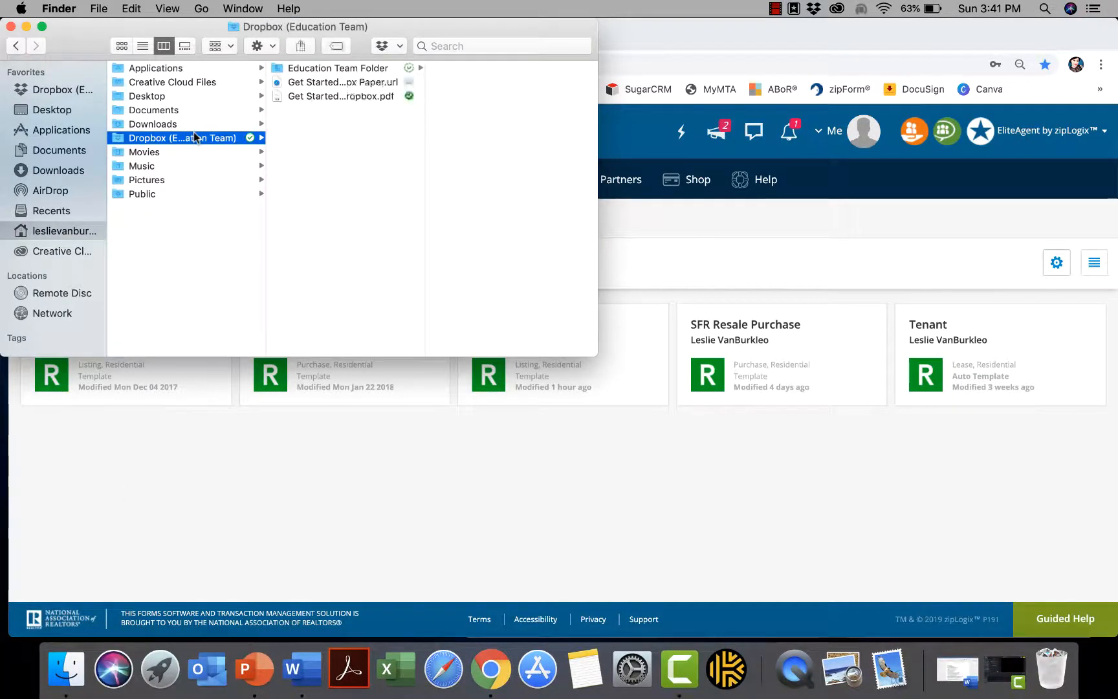
pyautogui.click(328, 68)
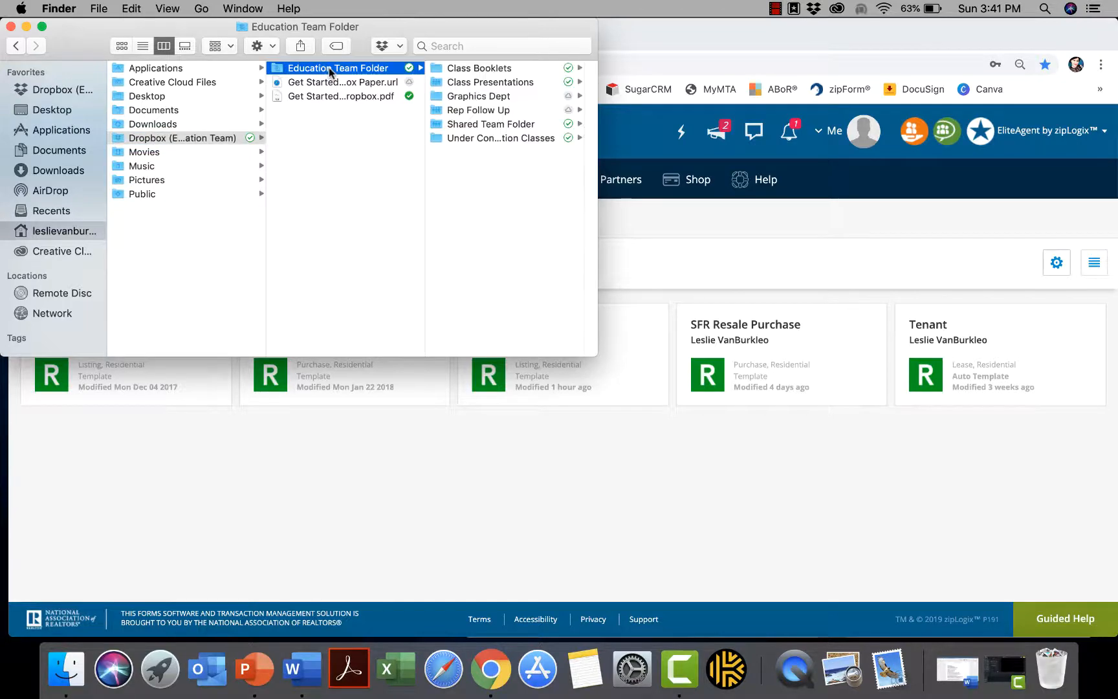
pyautogui.click(464, 137)
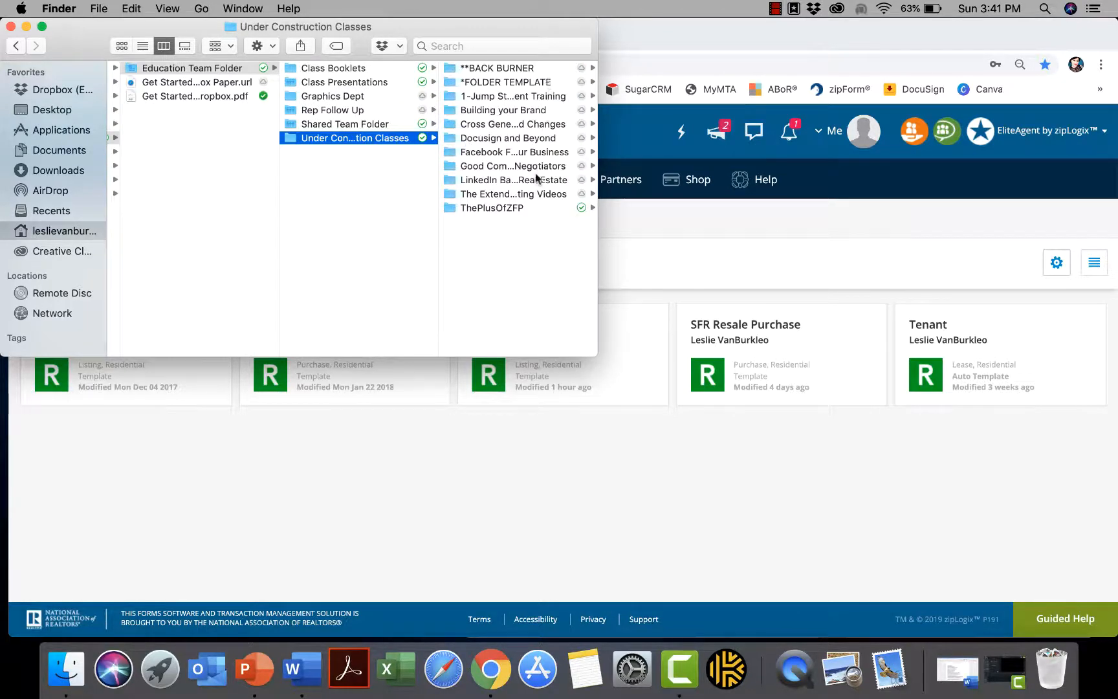
pyautogui.click(499, 207)
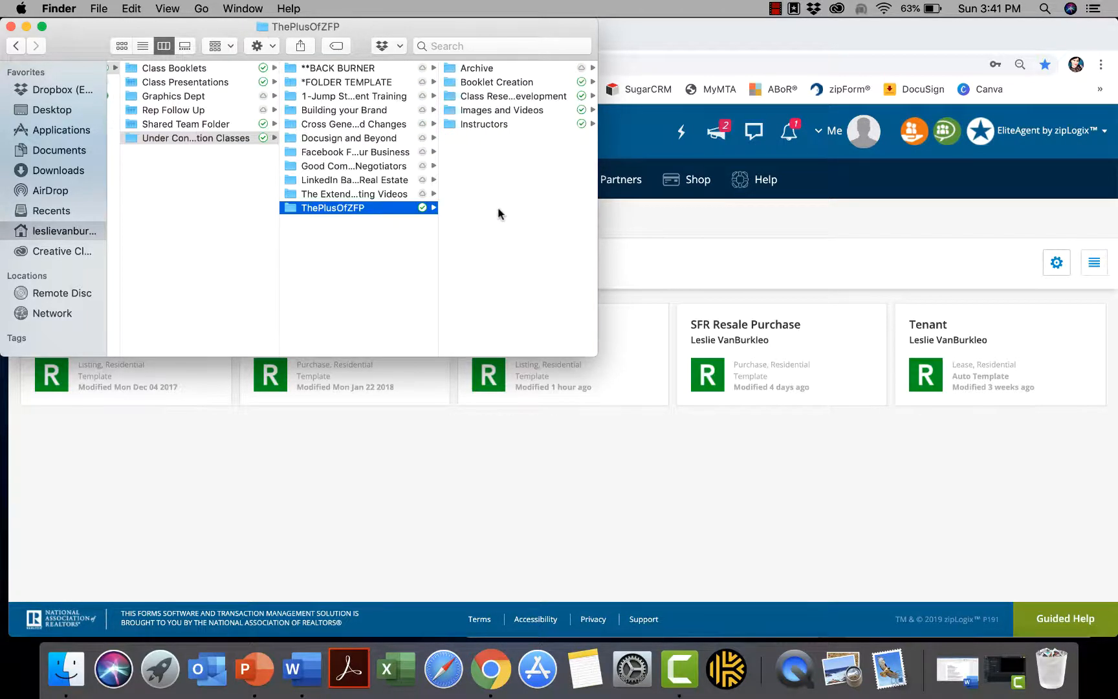
pyautogui.click(521, 82)
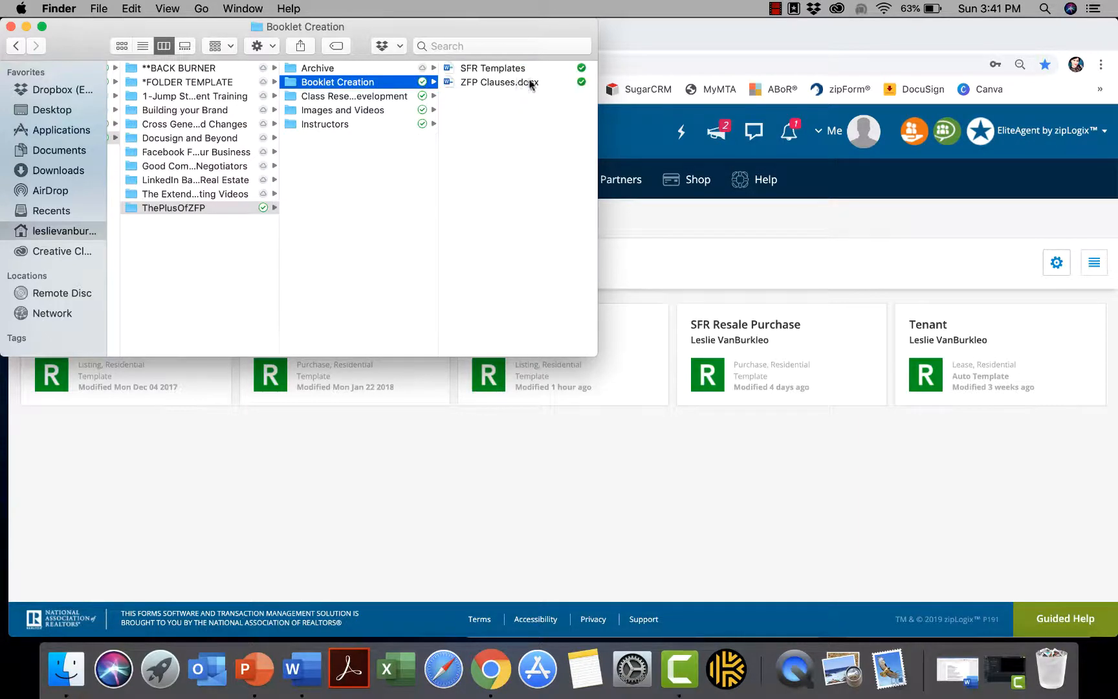
pyautogui.doubleClick(527, 83)
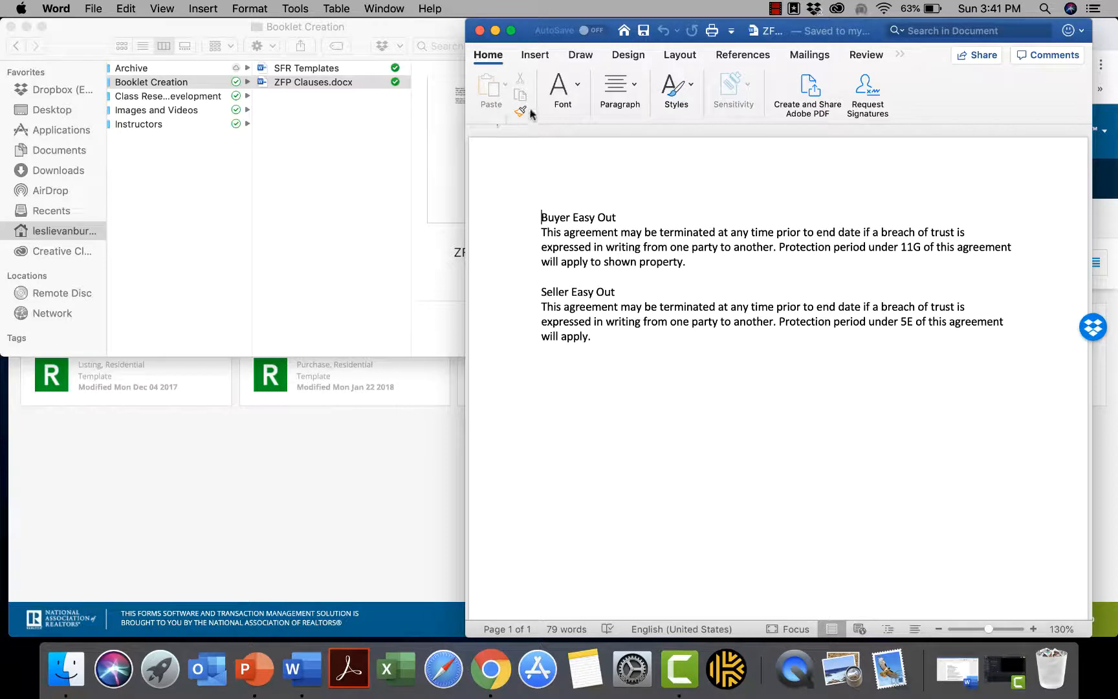
pyautogui.click(314, 271)
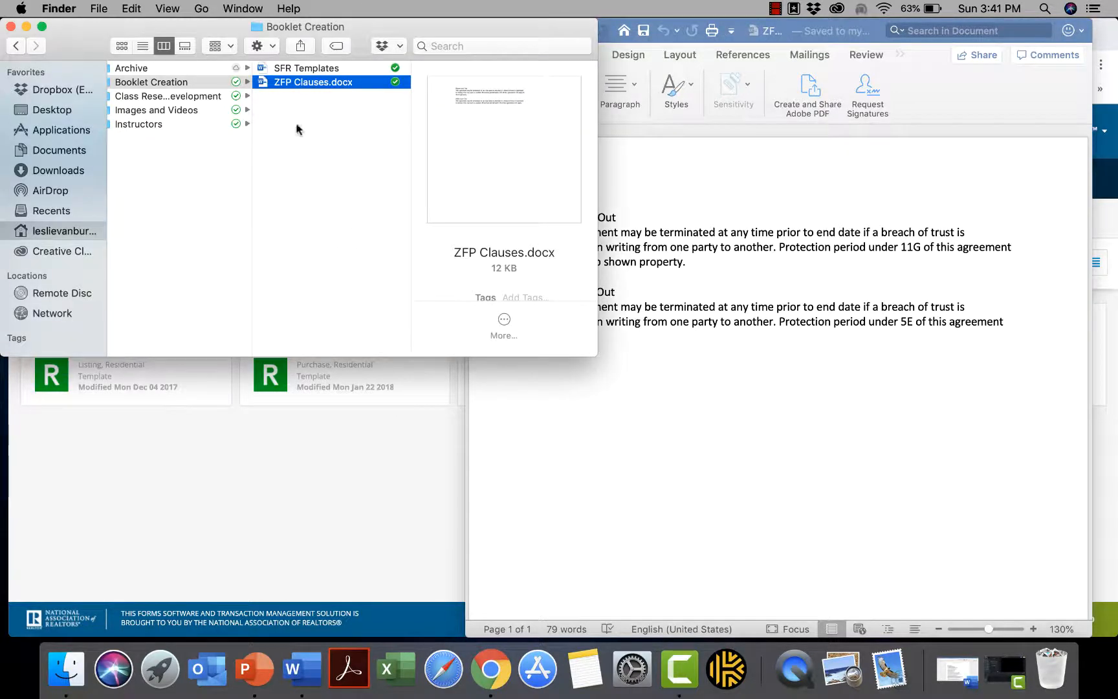
pyautogui.click(27, 26)
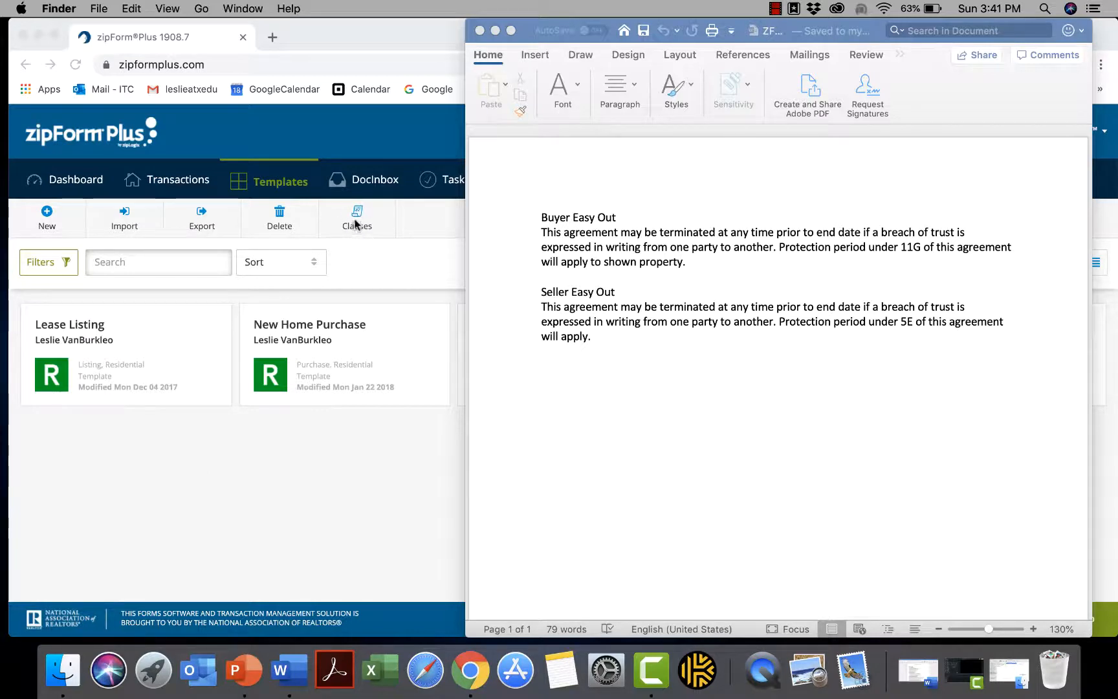
# Step: Switch back to zipForm Plus in Chrome and open the Clause Manager
pyautogui.click(294, 470)
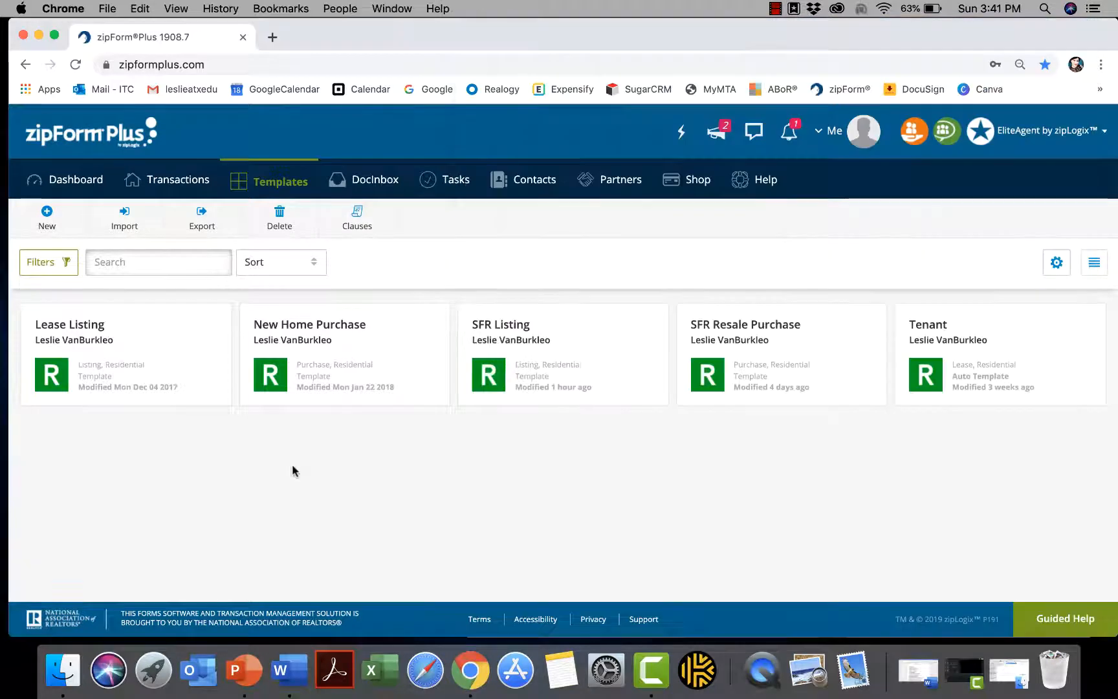
pyautogui.click(361, 223)
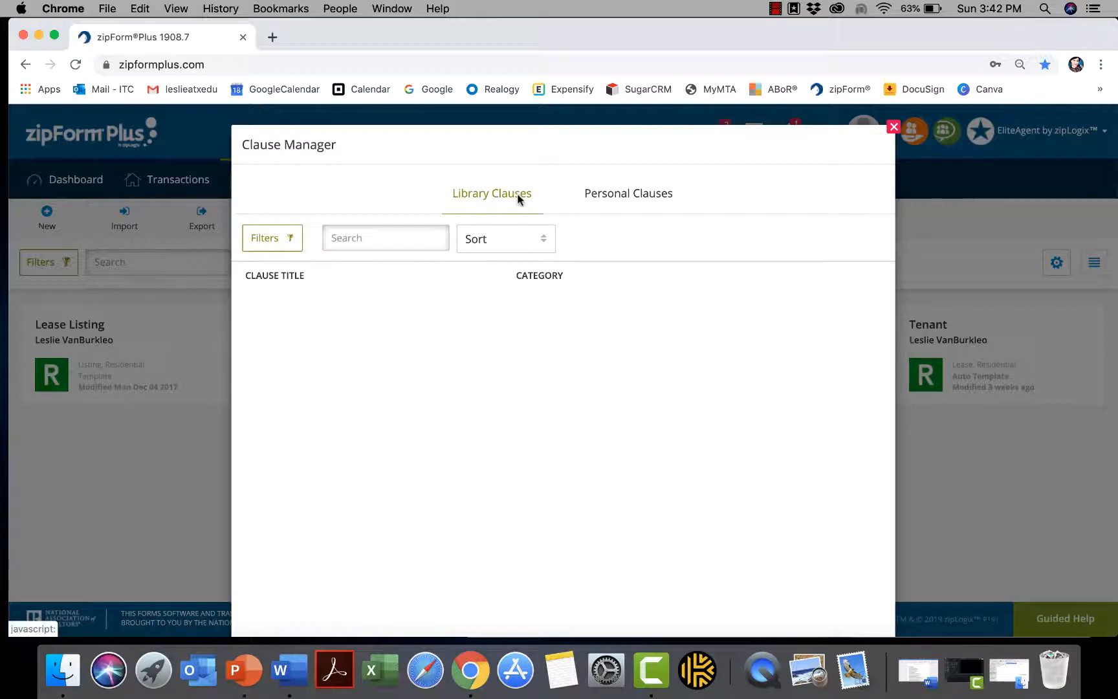
# Step: Show the personal clauses and view their category filter and sort options
pyautogui.click(629, 197)
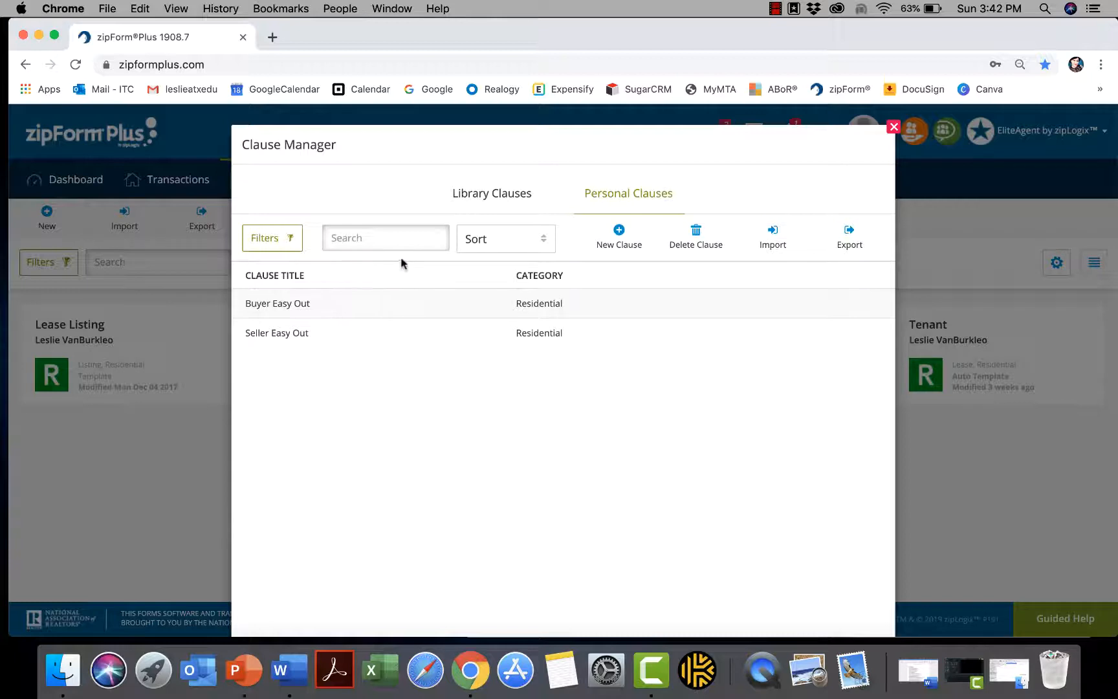
pyautogui.click(293, 242)
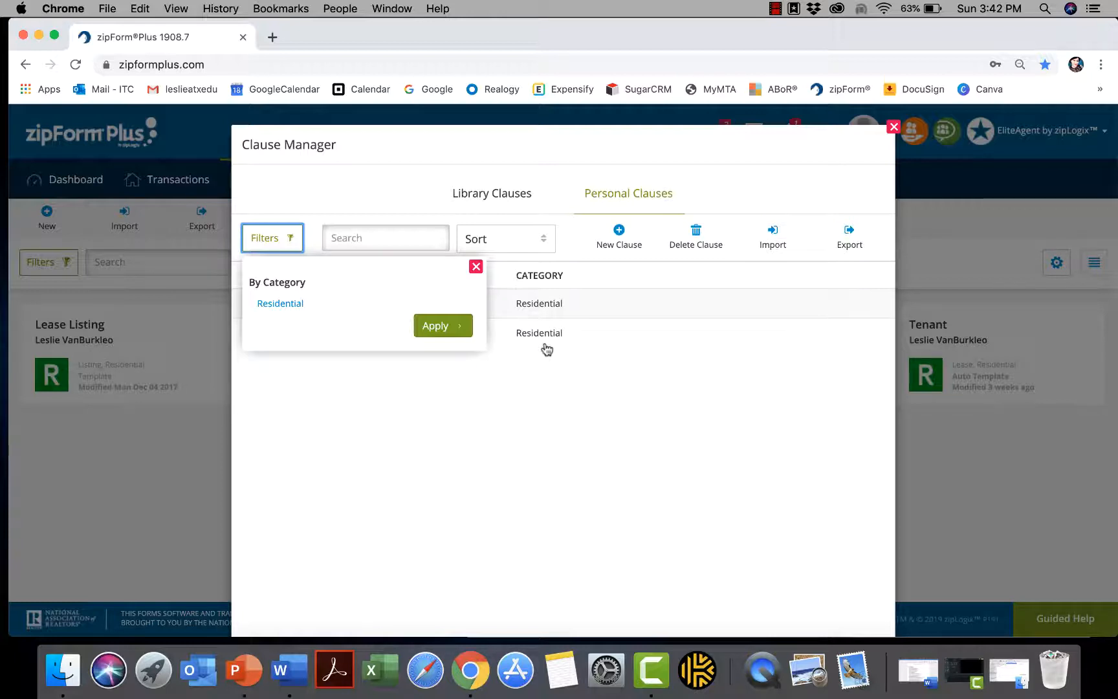
pyautogui.click(476, 268)
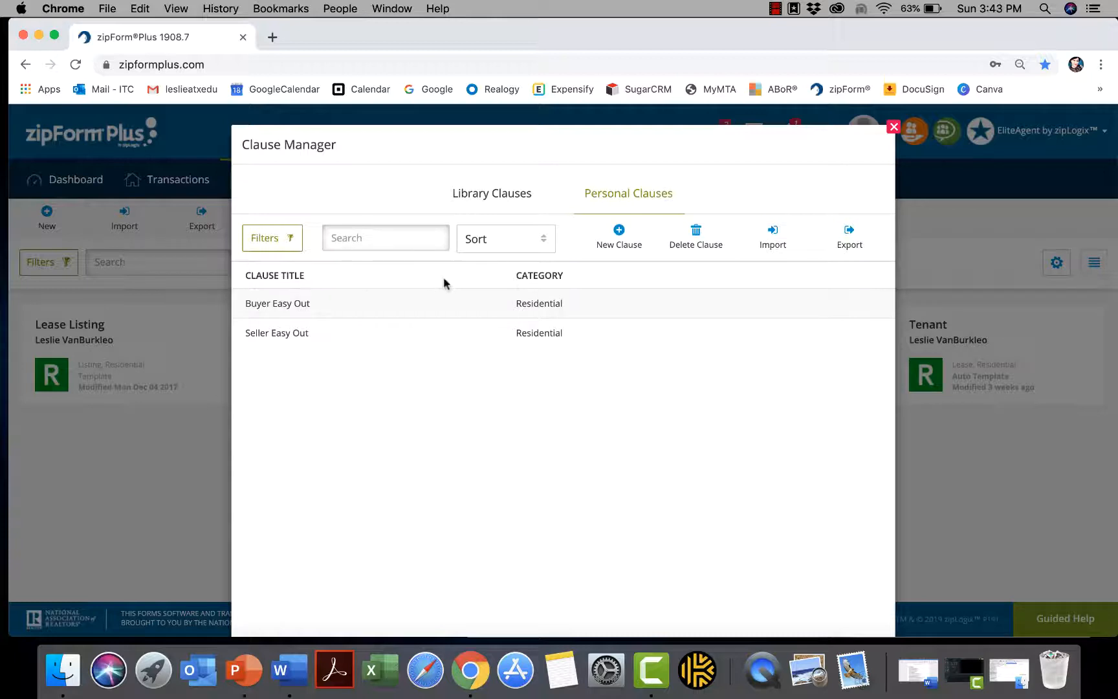
pyautogui.click(512, 242)
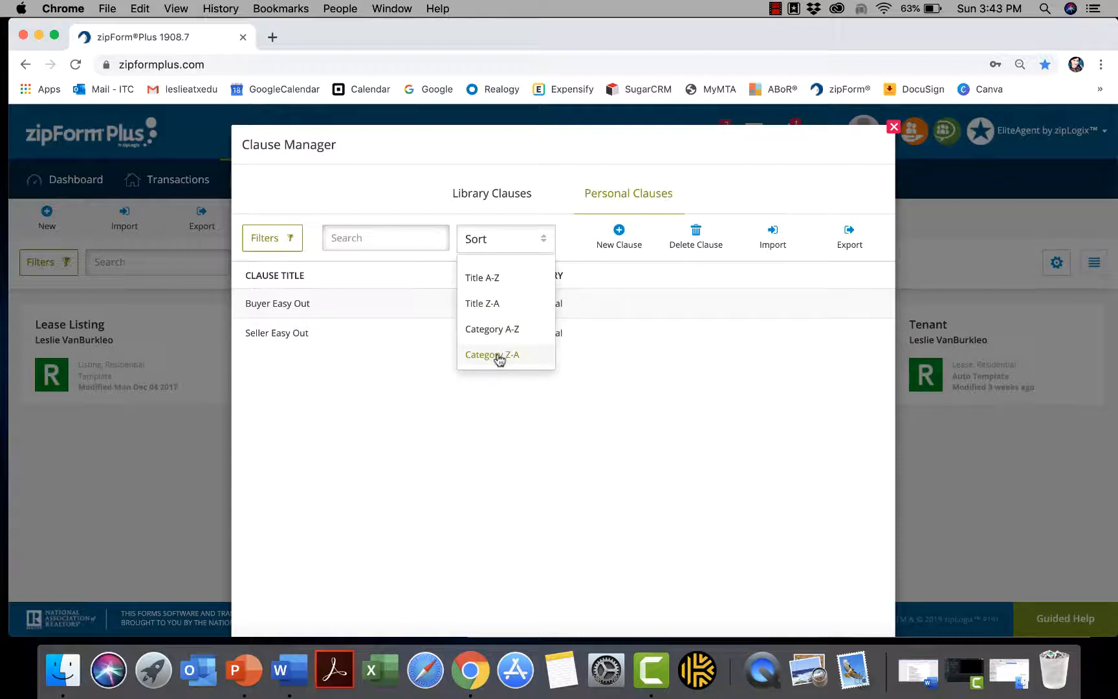
pyautogui.click(572, 255)
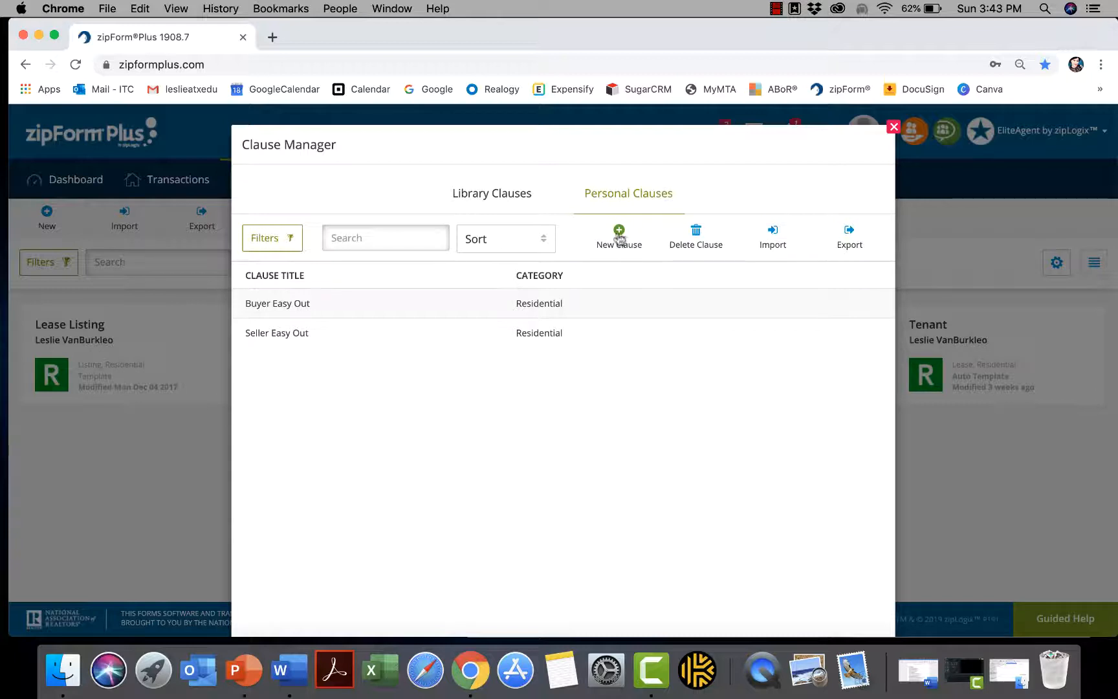
# Step: Start a new personal clause with the category Commercial and check the list of existing categories
pyautogui.click(617, 238)
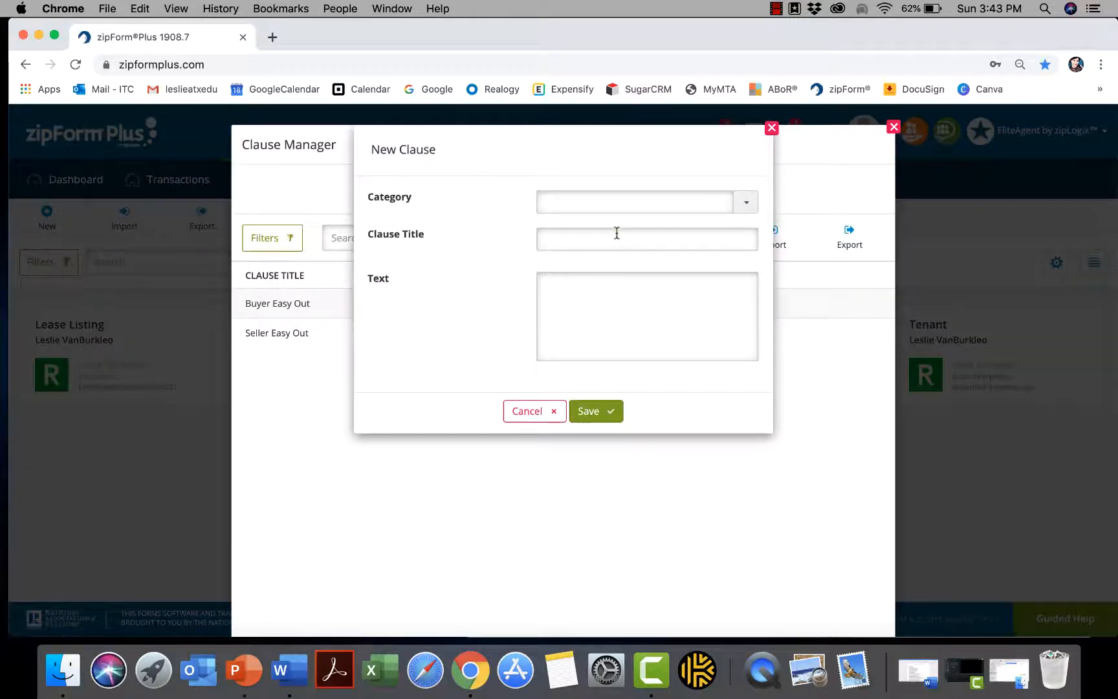
pyautogui.click(616, 206)
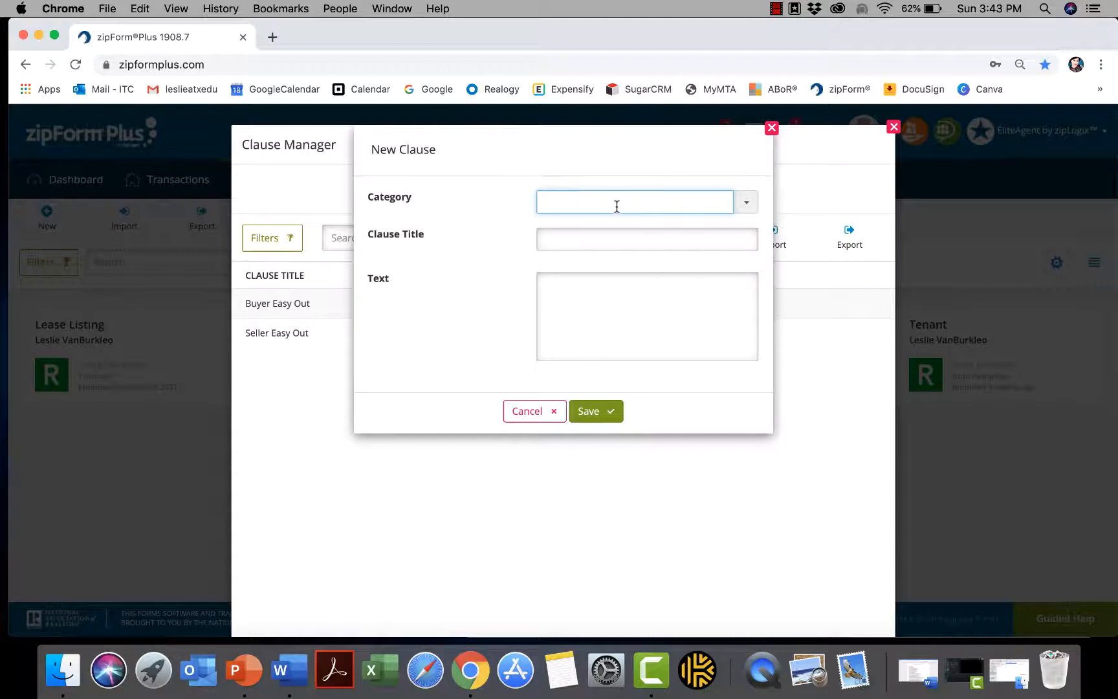
pyautogui.write('Commercial')
pyautogui.click(750, 206)
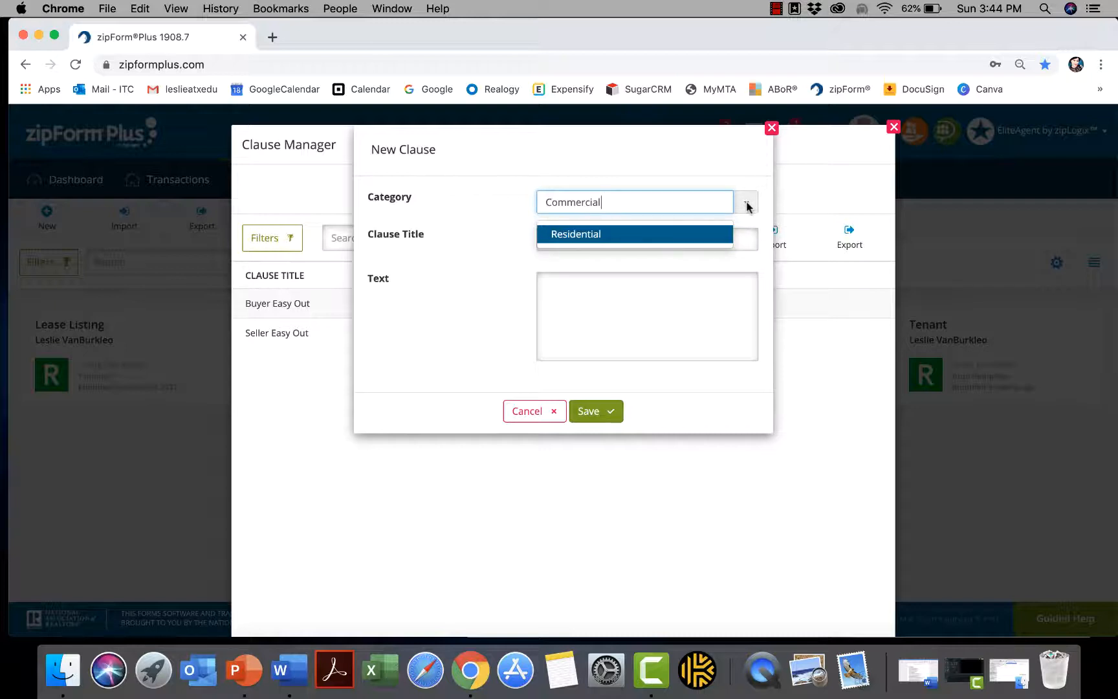
pyautogui.click(748, 205)
pyautogui.click(747, 204)
pyautogui.click(747, 205)
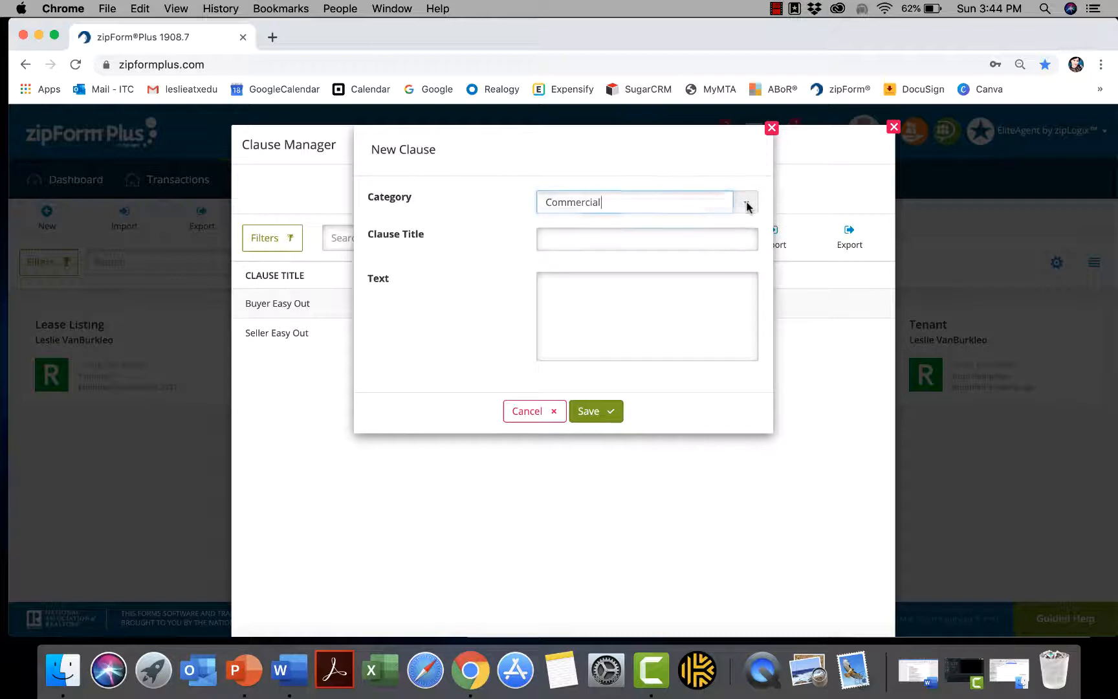
# Step: Title the clause "Seller Easy Out", enter the text "Type text here after it is approved by the broker.", save it and close the Clause Manager
pyautogui.click(609, 240)
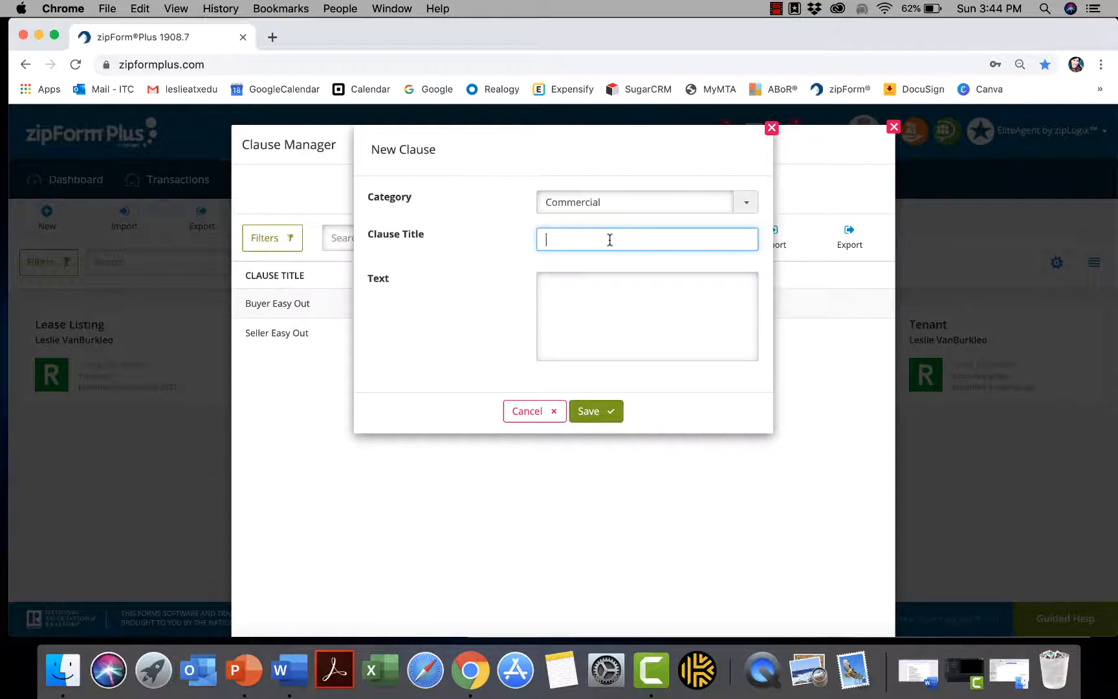
pyautogui.write('Seller Easy Out')
pyautogui.click(576, 295)
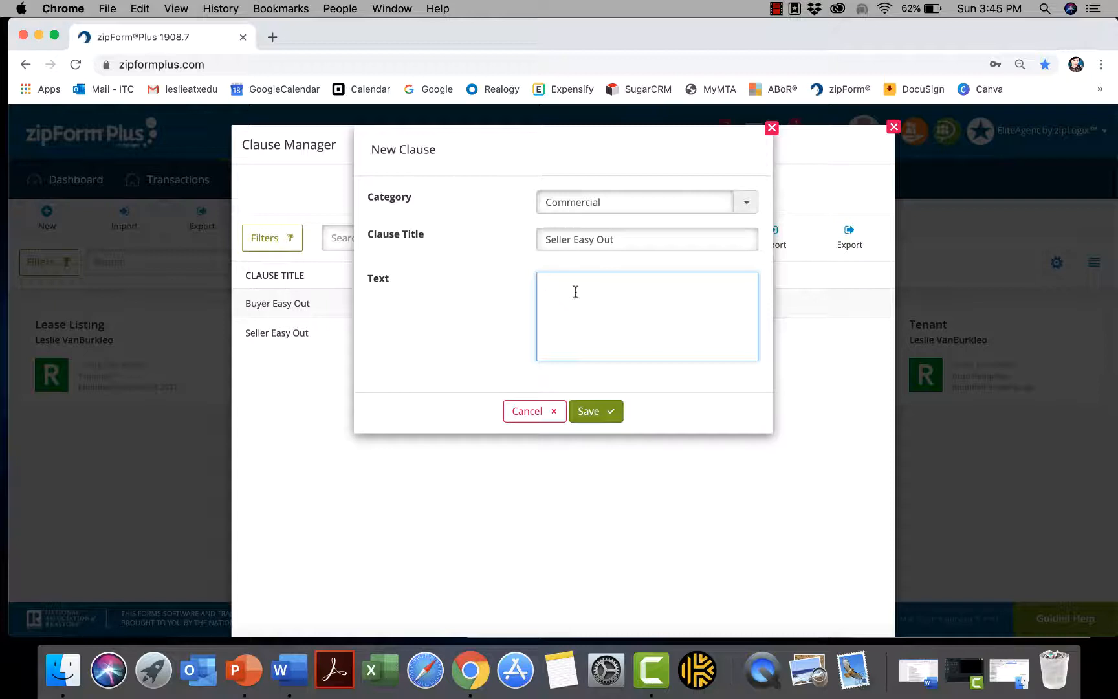
pyautogui.write('Type text here after it is approvr')
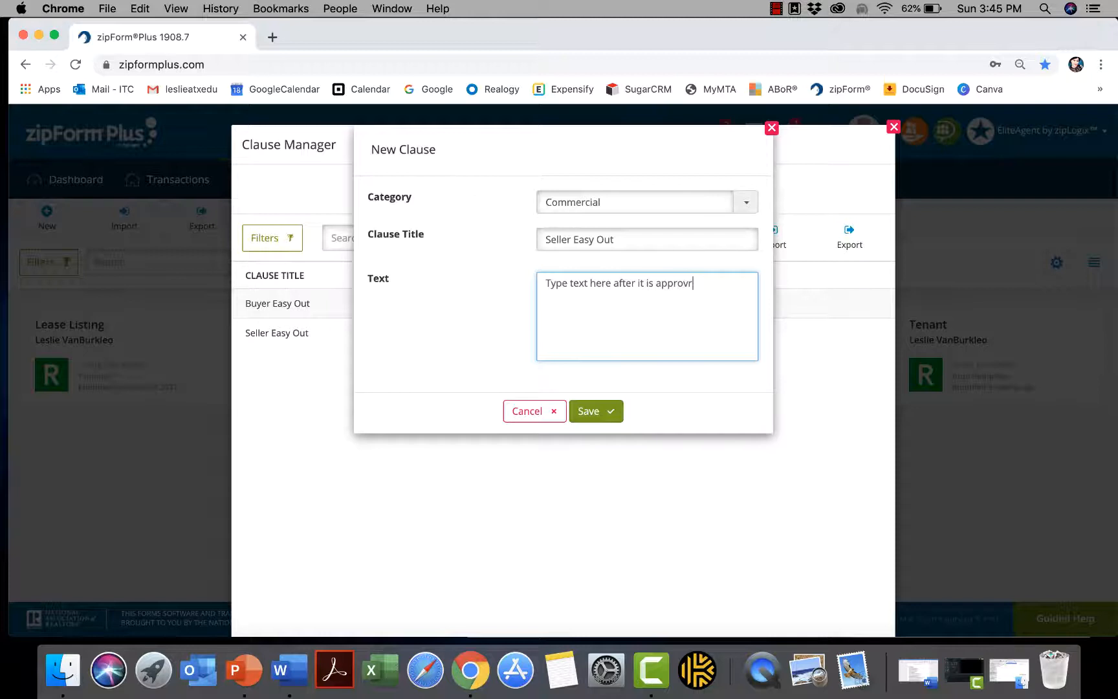
pyautogui.press('BackSpace')
pyautogui.write('ed by the')
pyautogui.write('broker.')
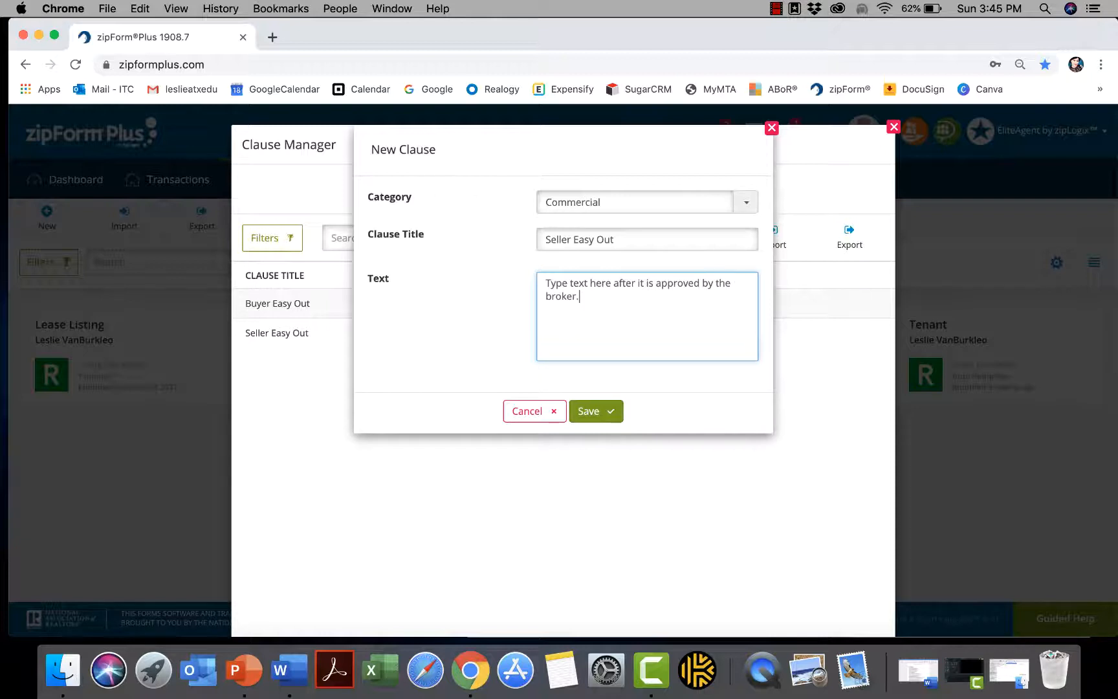
pyautogui.click(588, 411)
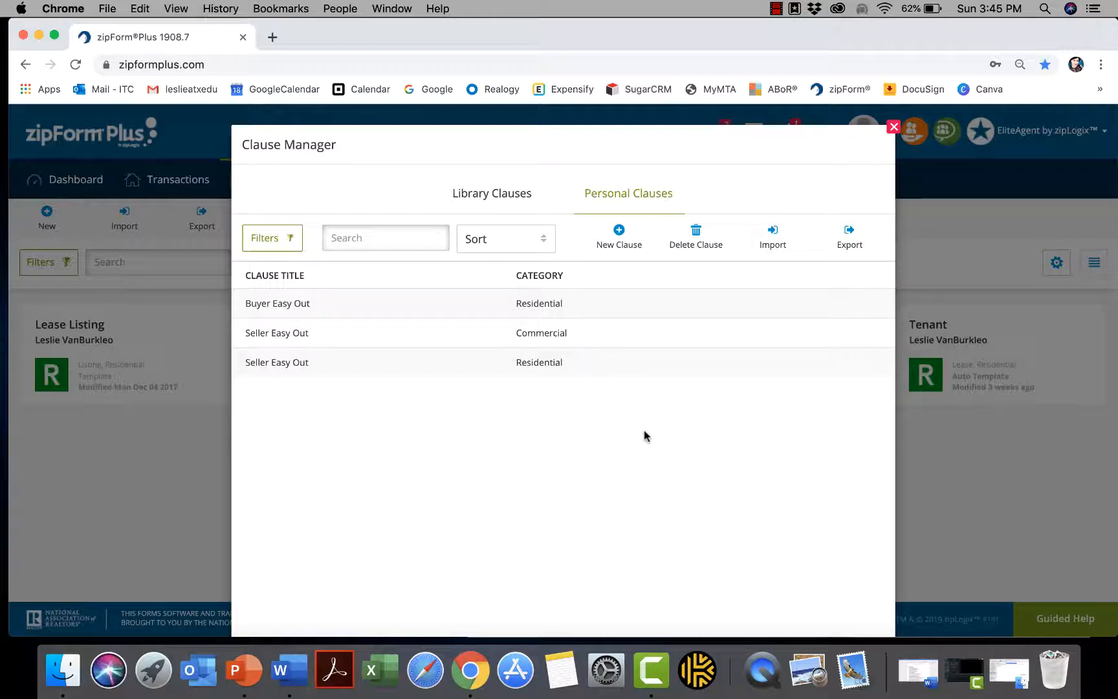
pyautogui.click(893, 127)
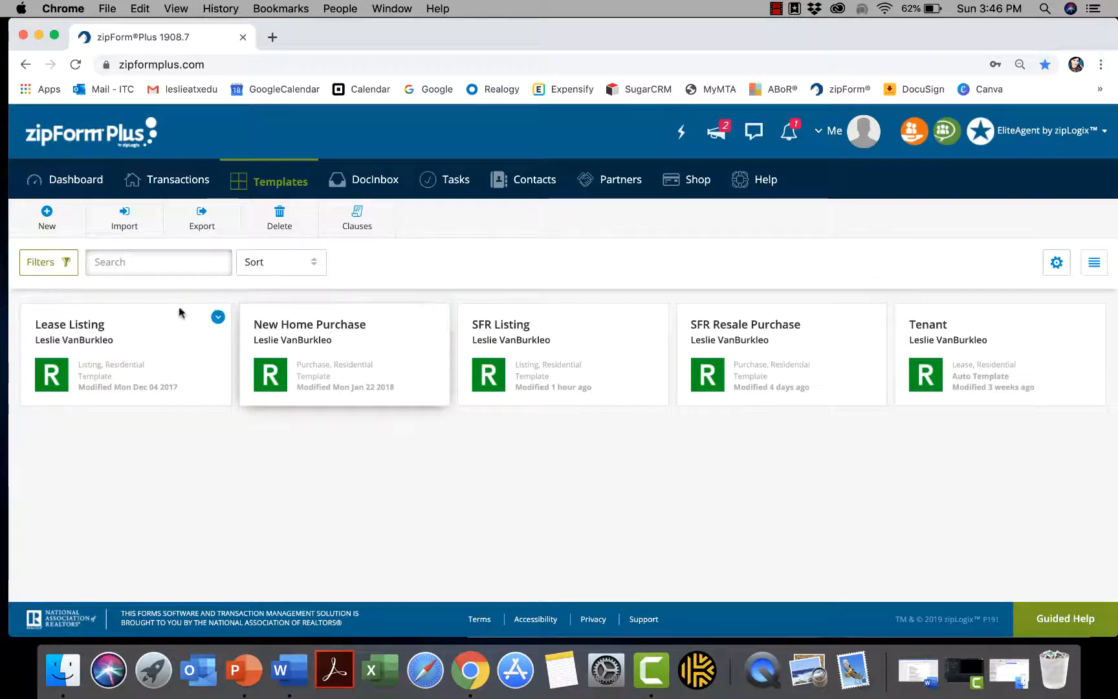
# Step: Filter the templates by the Listing template type
pyautogui.click(53, 270)
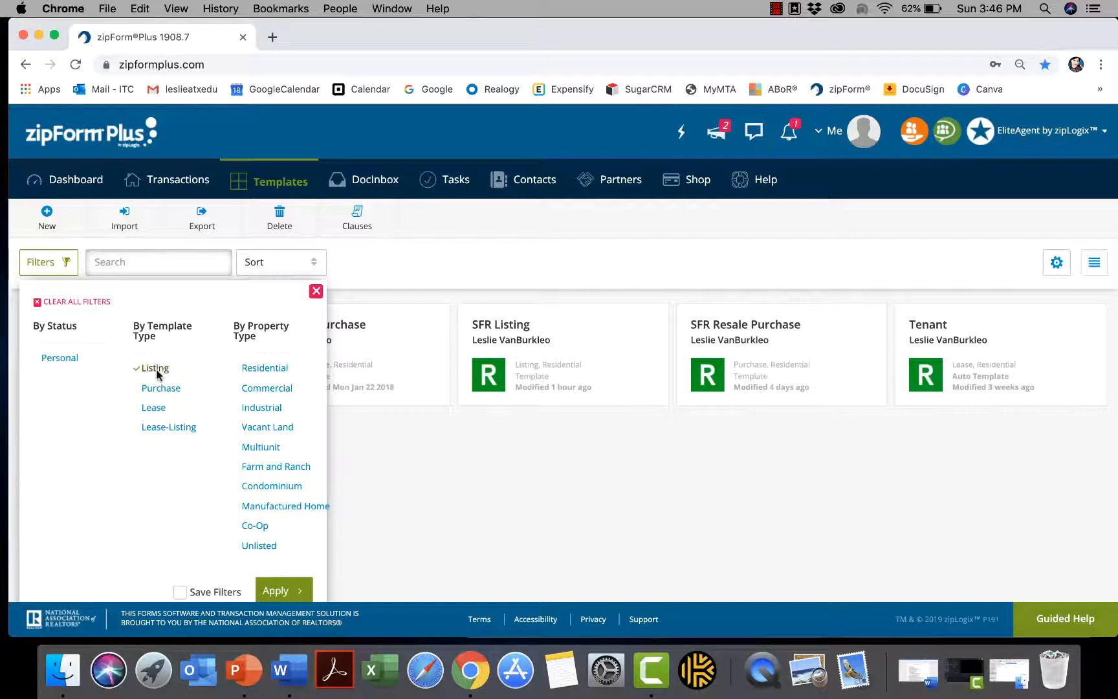
pyautogui.click(157, 368)
pyautogui.rightClick(280, 585)
pyautogui.click(275, 591)
pyautogui.click(275, 591)
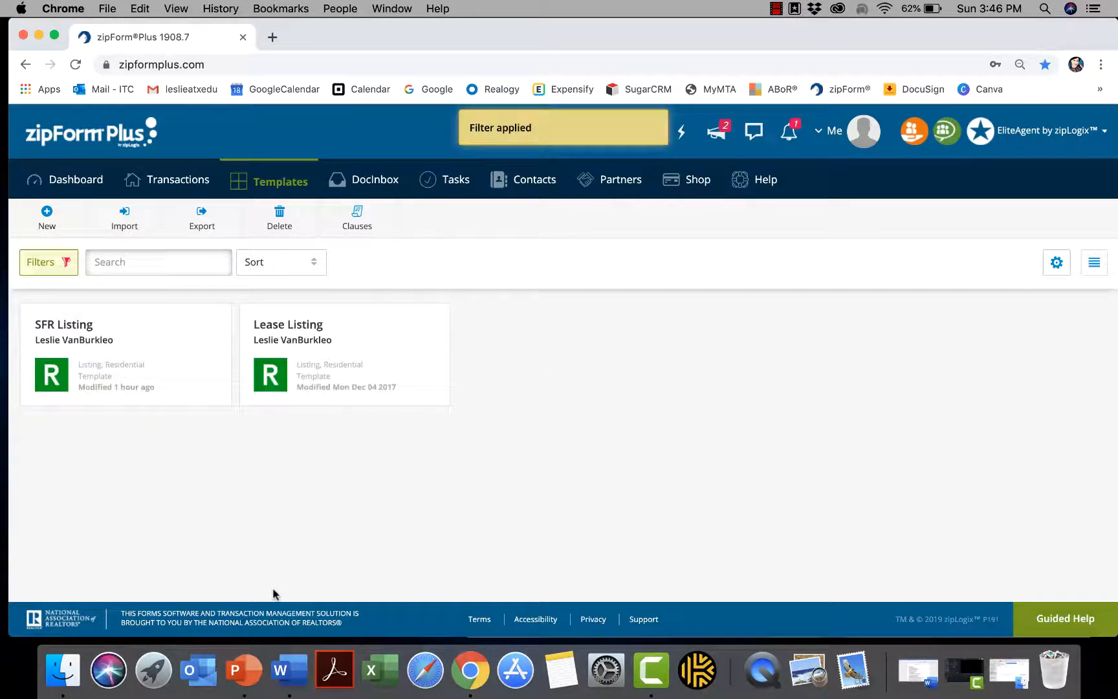
# Step: Remove the Listing filter from the templates
pyautogui.click(63, 266)
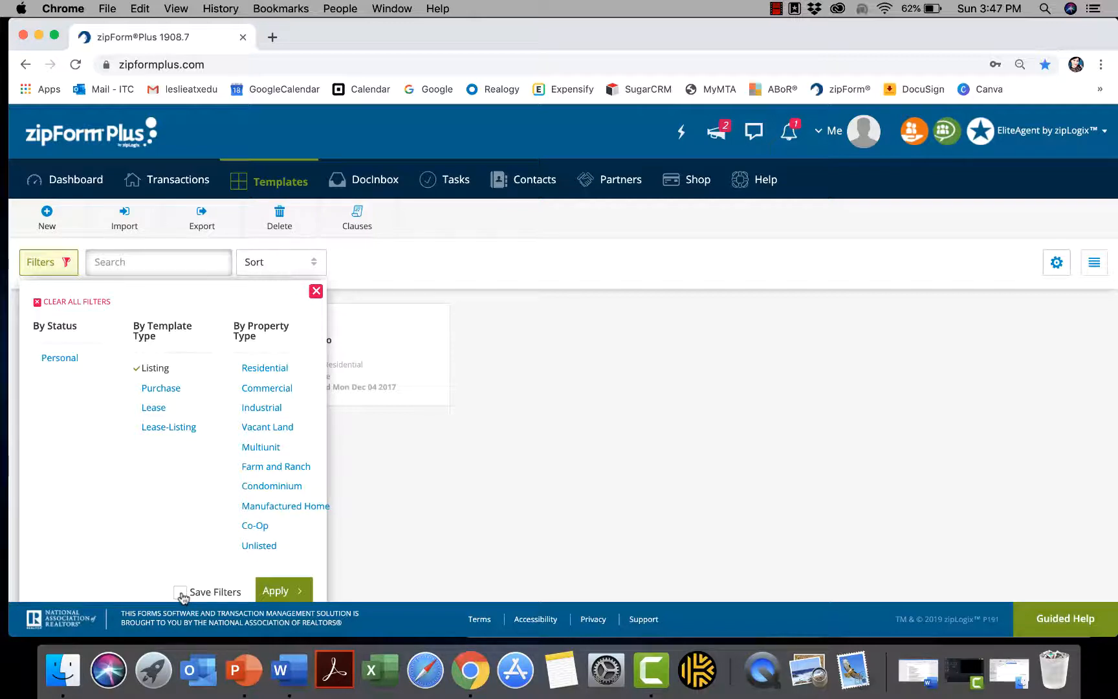
pyautogui.click(156, 370)
pyautogui.click(284, 592)
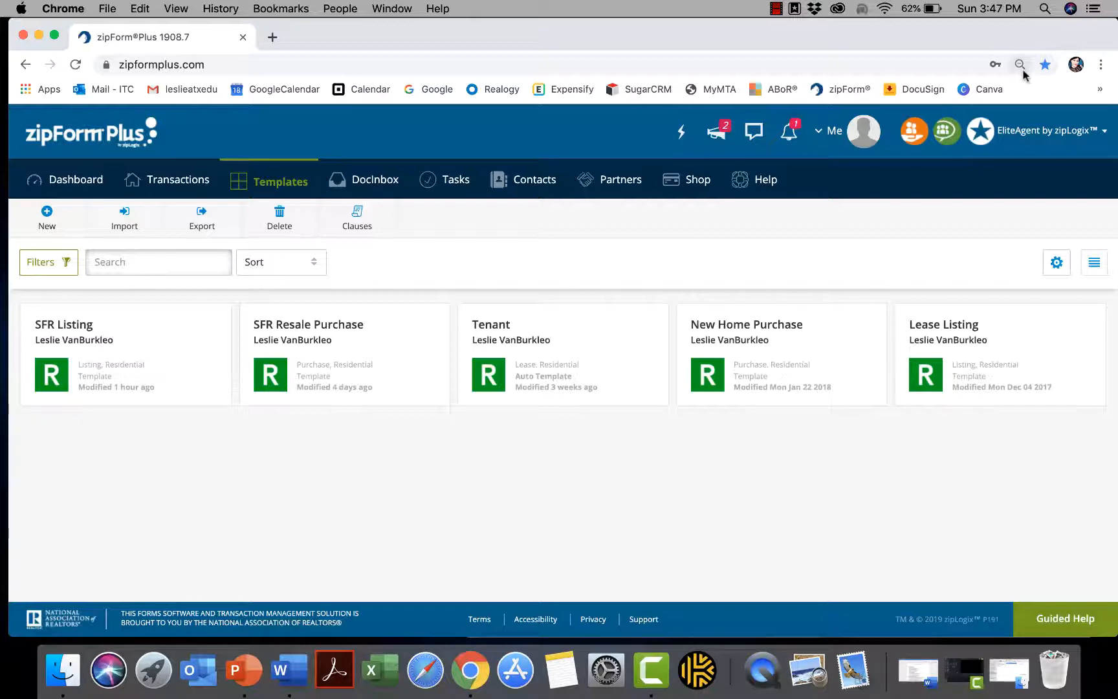
# Step: Set the browser zoom to 100% and view the full template filter options at that size
pyautogui.click(1101, 65)
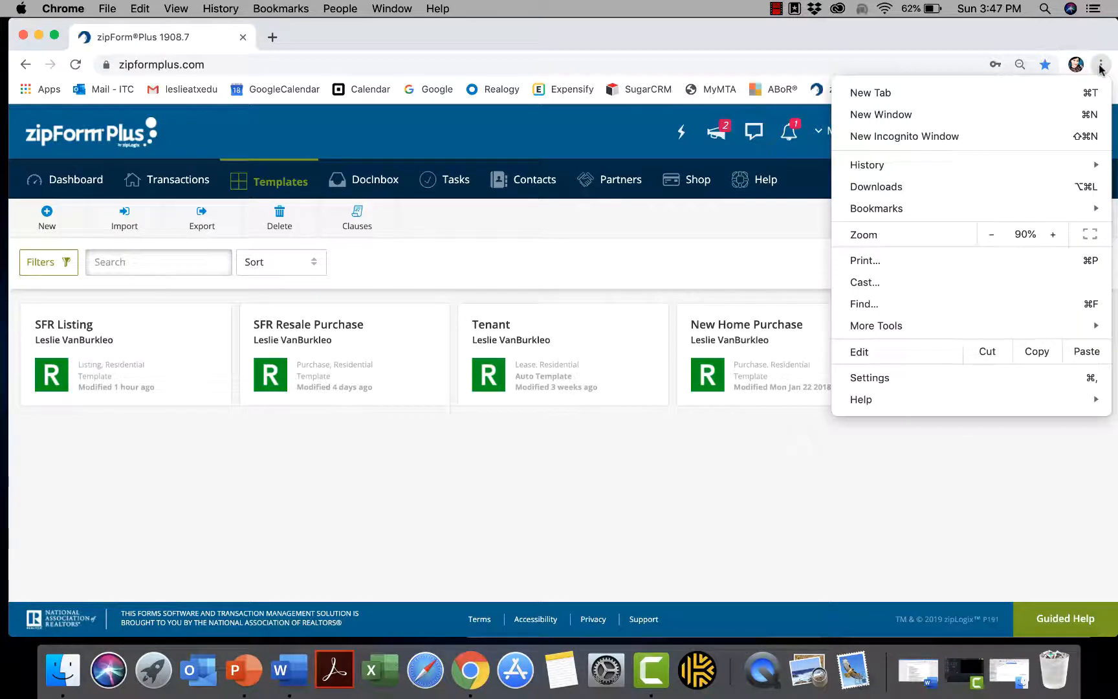
pyautogui.click(1053, 237)
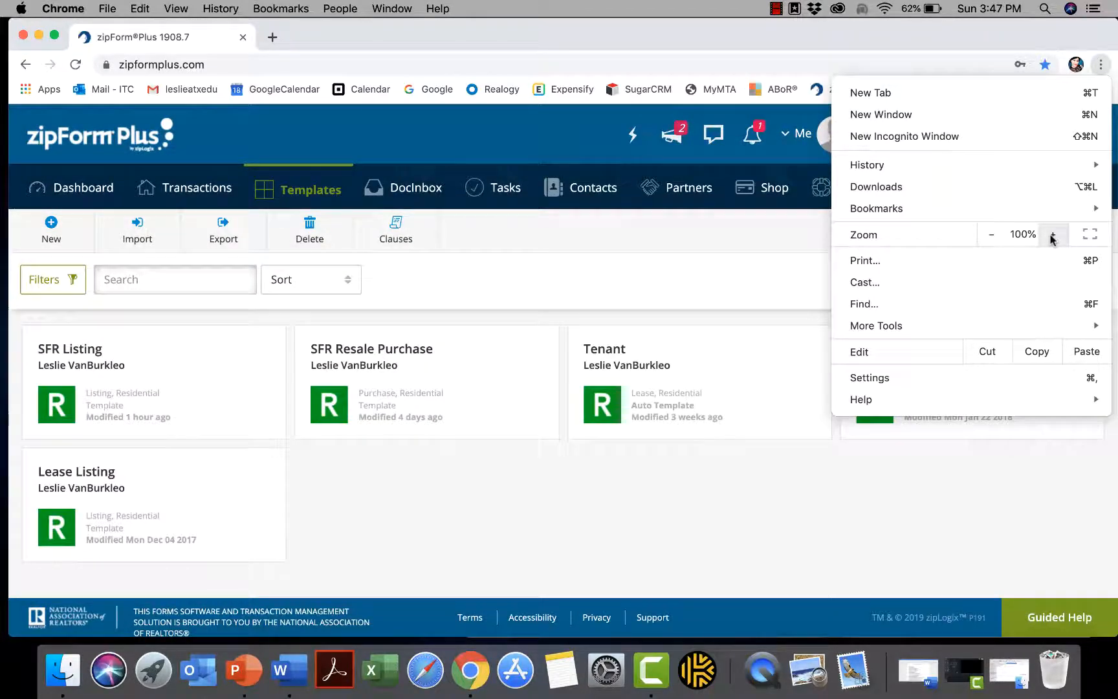
pyautogui.click(780, 531)
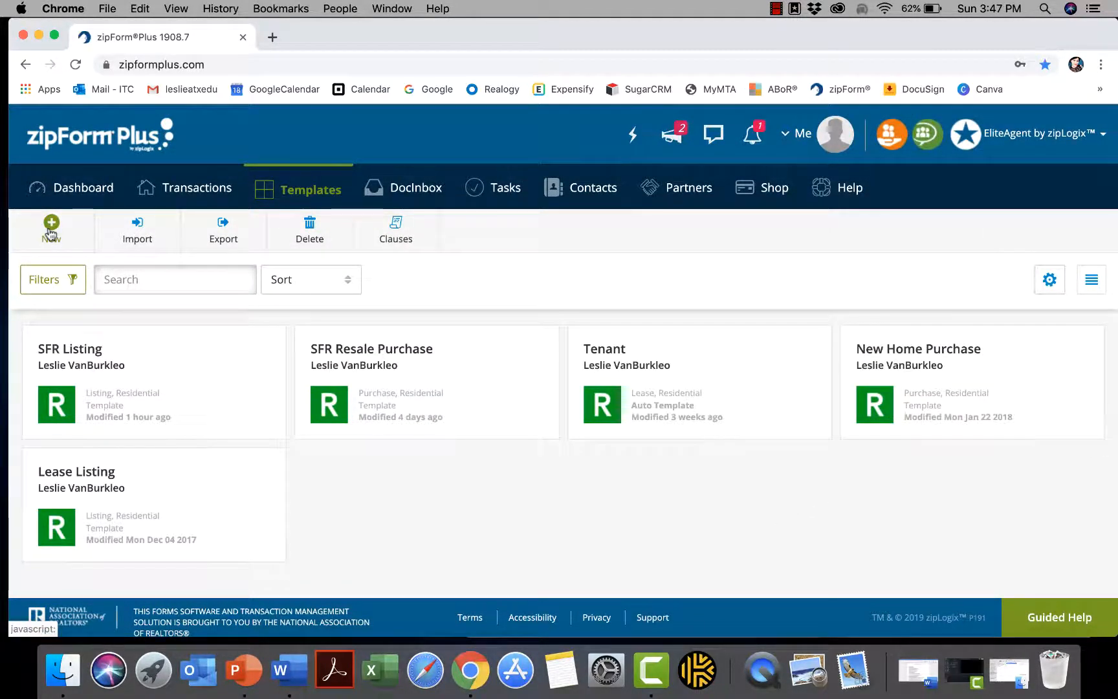
pyautogui.click(52, 281)
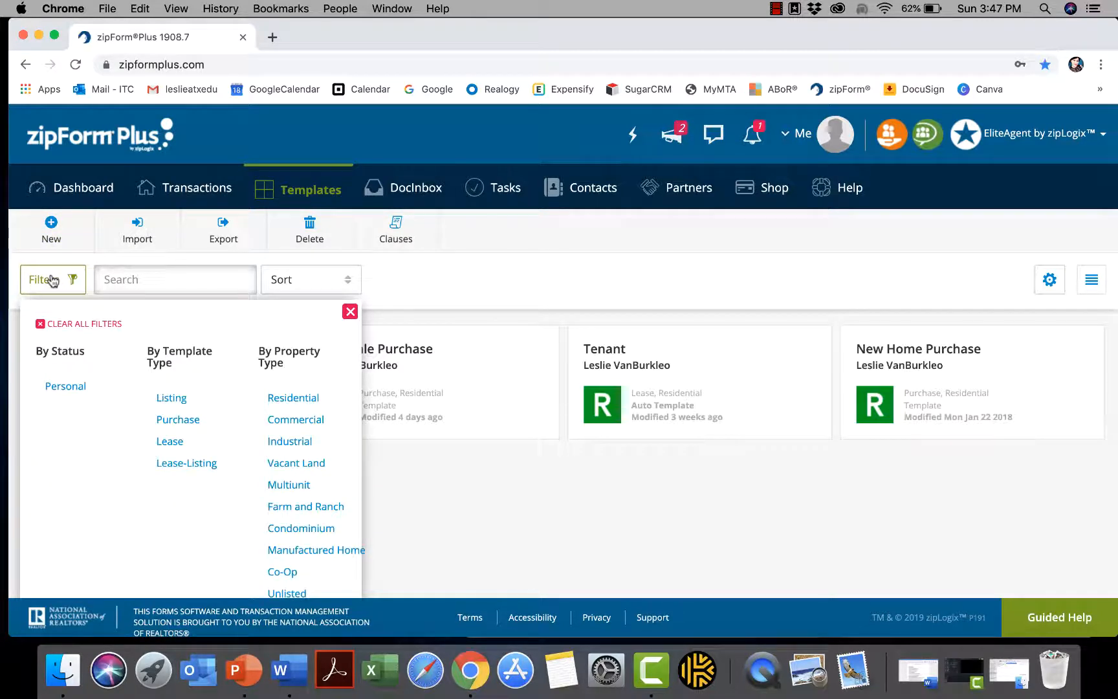
pyautogui.scroll(-1, 148, 462)
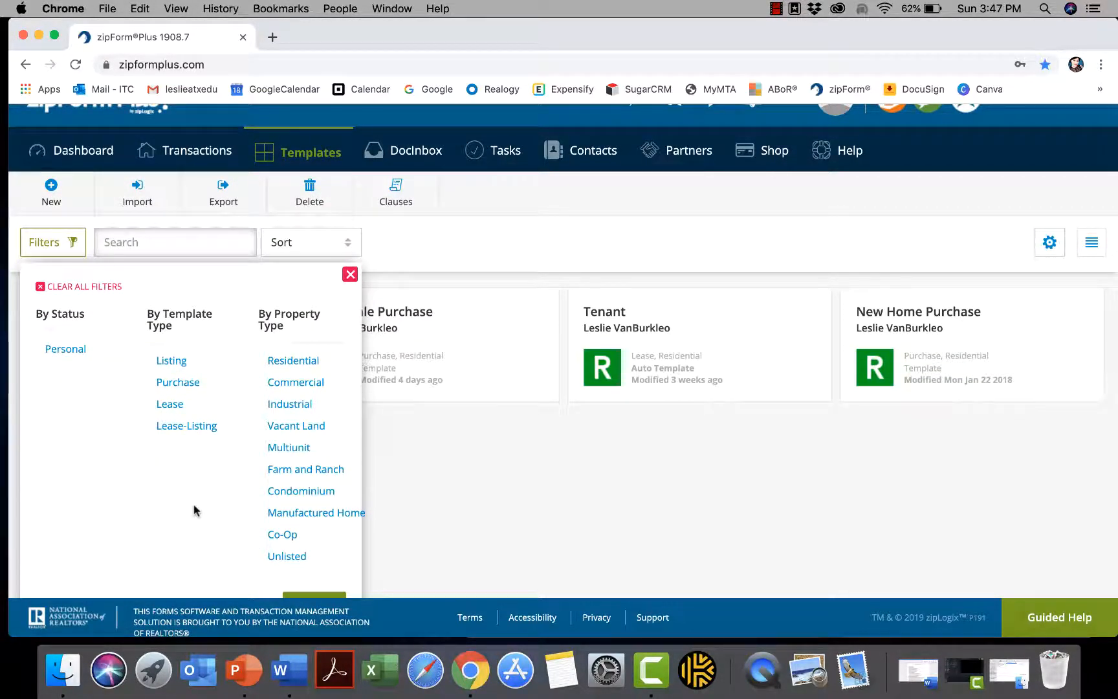
pyautogui.scroll(1, 194, 510)
pyautogui.scroll(-1, 193, 510)
pyautogui.scroll(1, 193, 510)
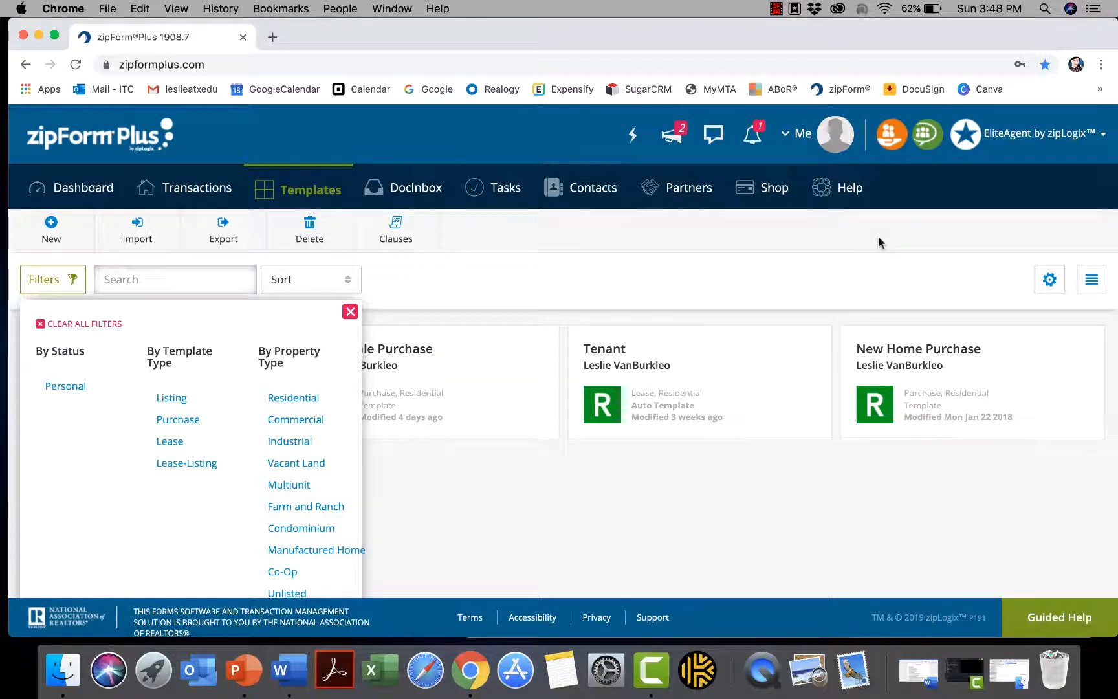
# Step: Set the browser zoom to 90% and apply the template filters with nothing selected
pyautogui.click(1100, 66)
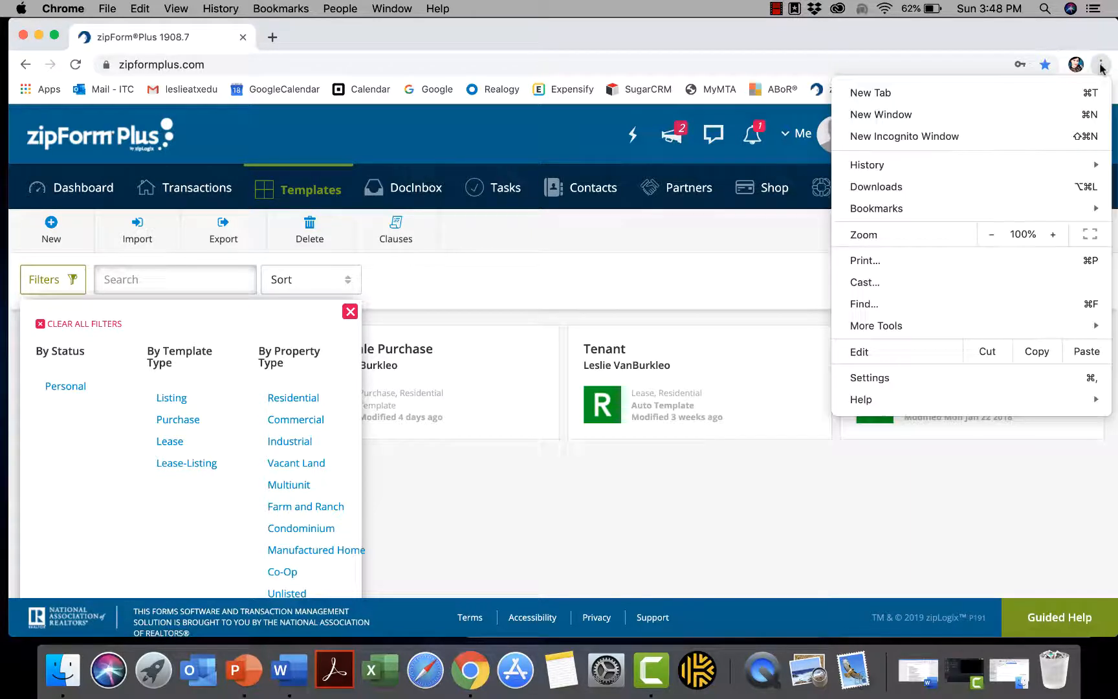
pyautogui.click(990, 234)
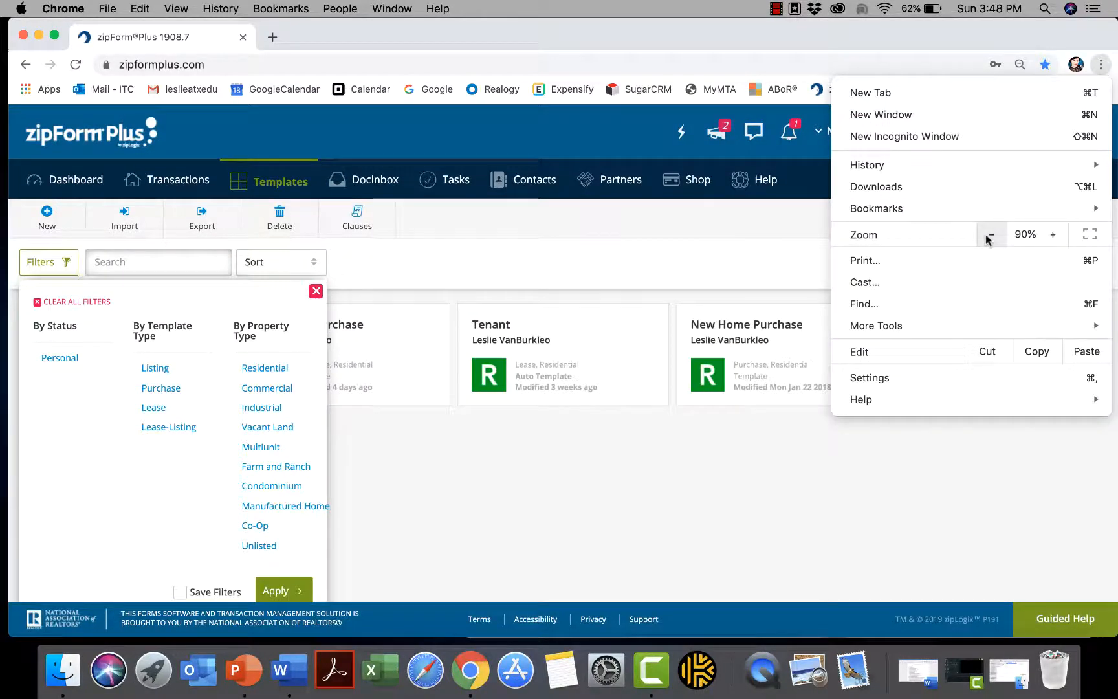
pyautogui.click(728, 479)
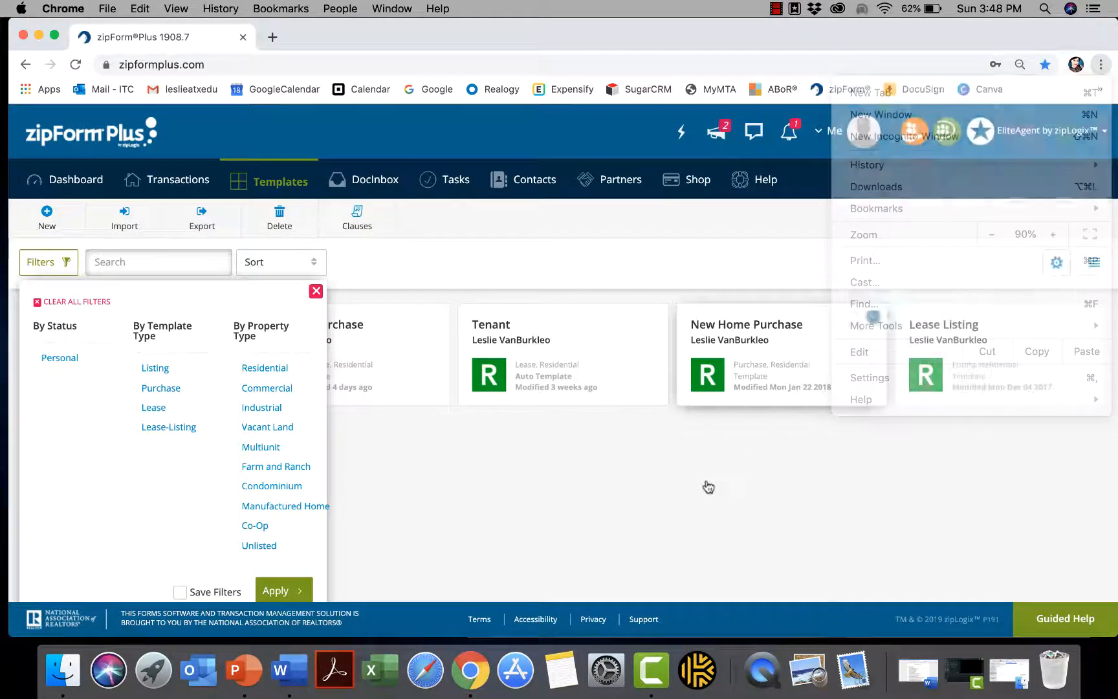
pyautogui.click(297, 589)
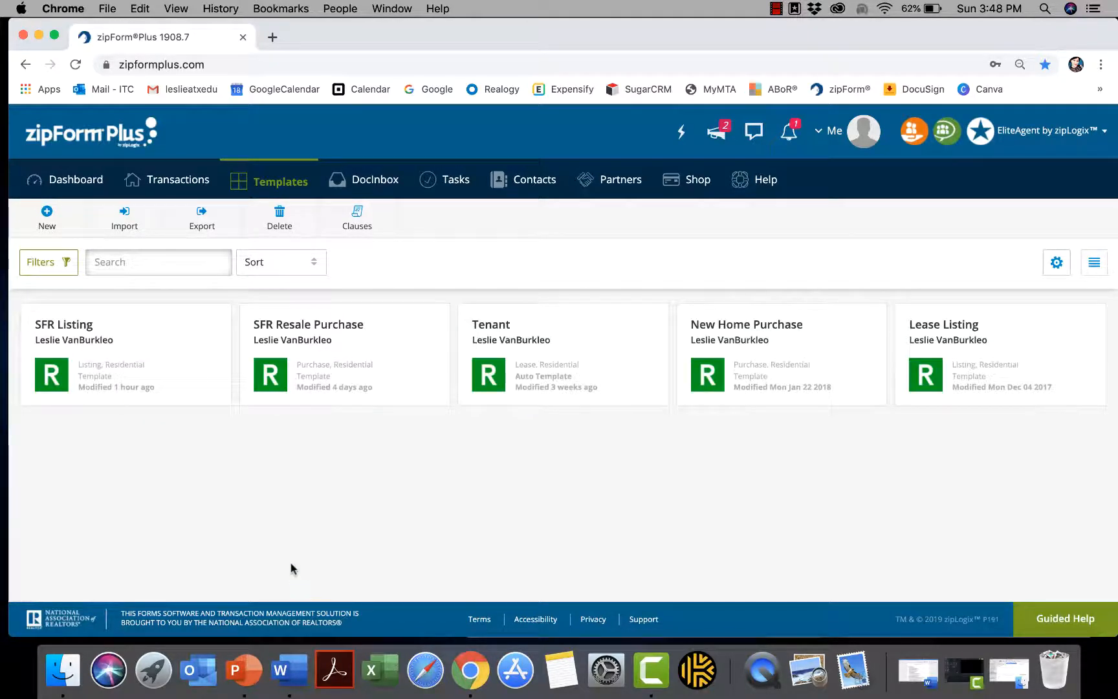
# Step: View the search and sort options for the templates
pyautogui.click(122, 263)
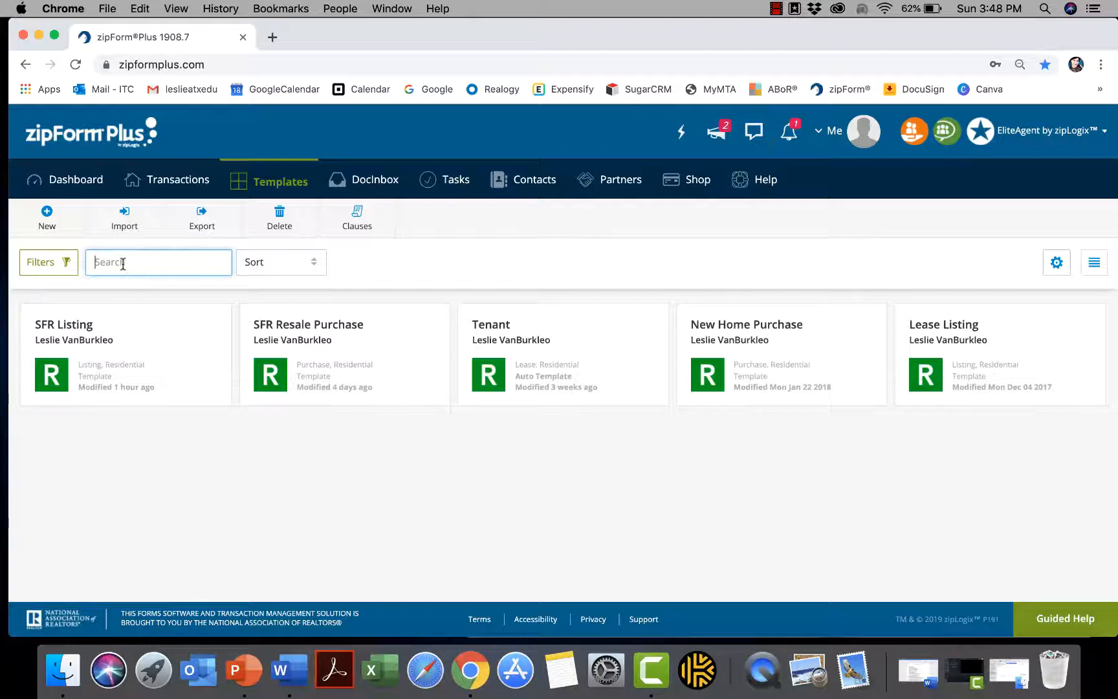
pyautogui.click(309, 269)
pyautogui.click(309, 269)
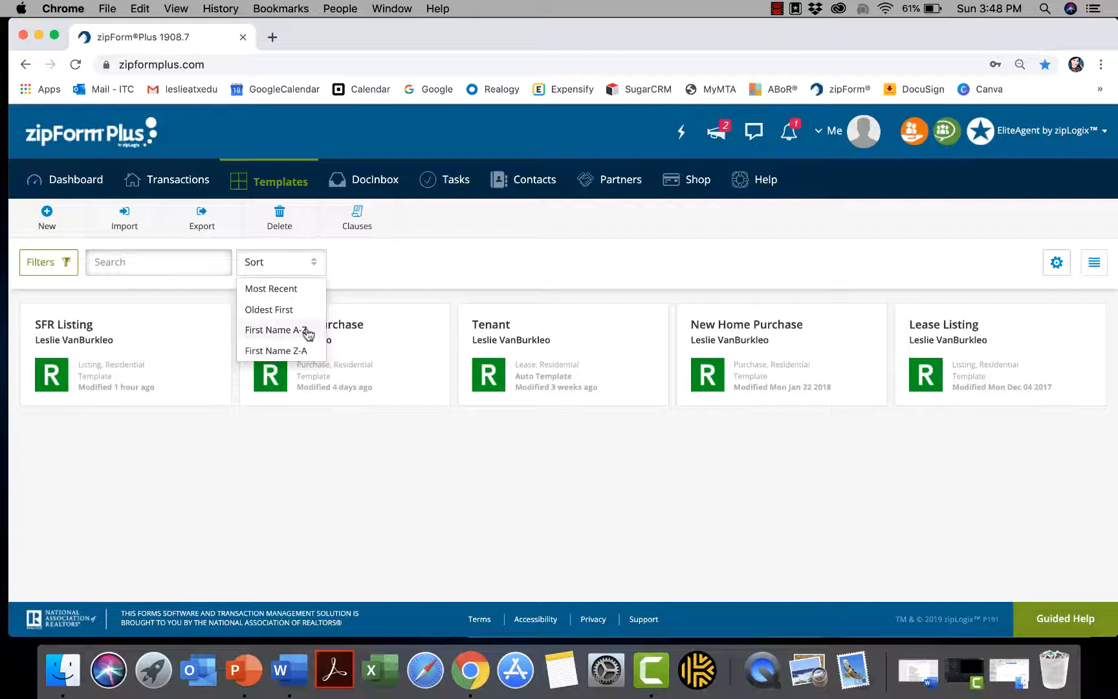
pyautogui.click(407, 280)
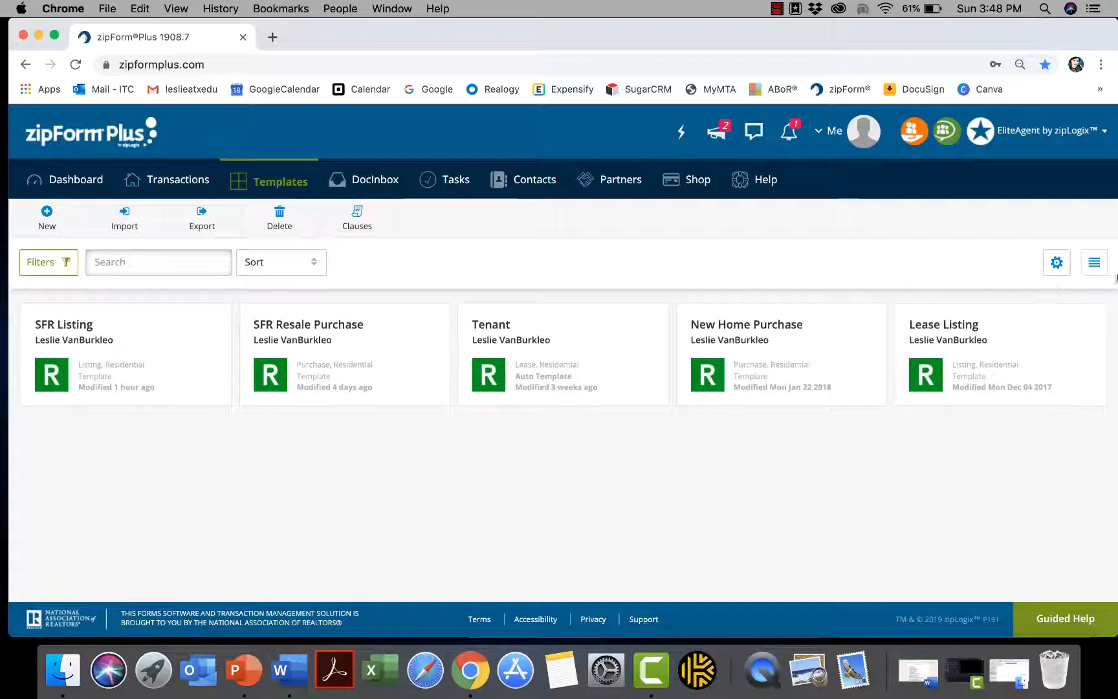
# Step: Group the templates by template type and show the Purchases group
pyautogui.click(1056, 265)
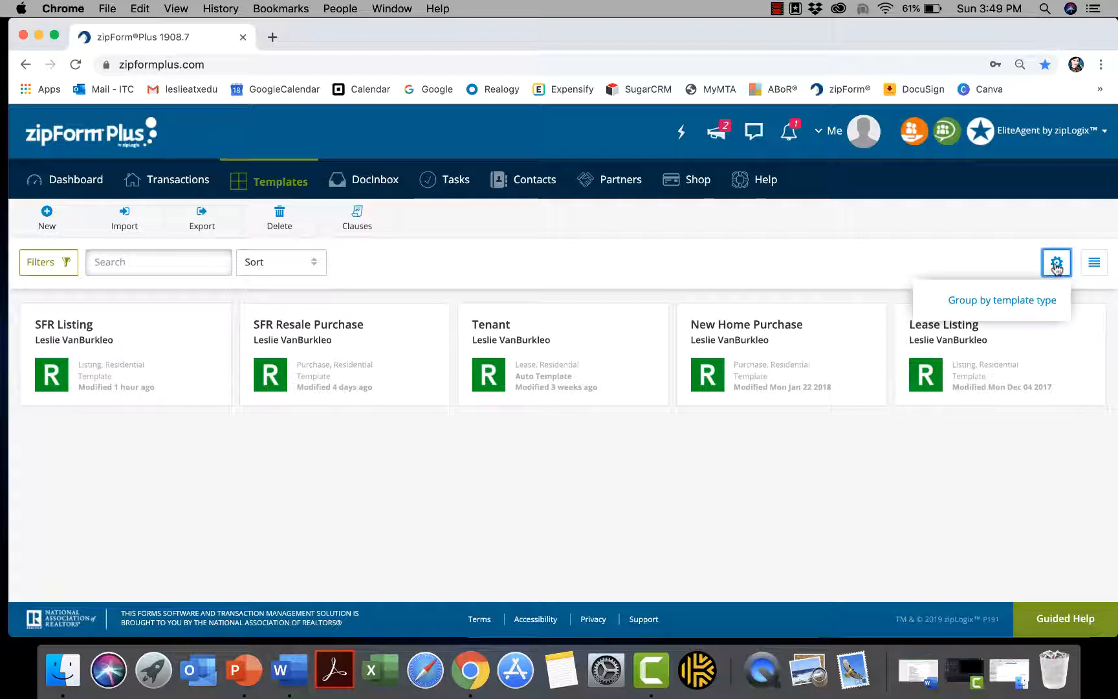
pyautogui.click(979, 304)
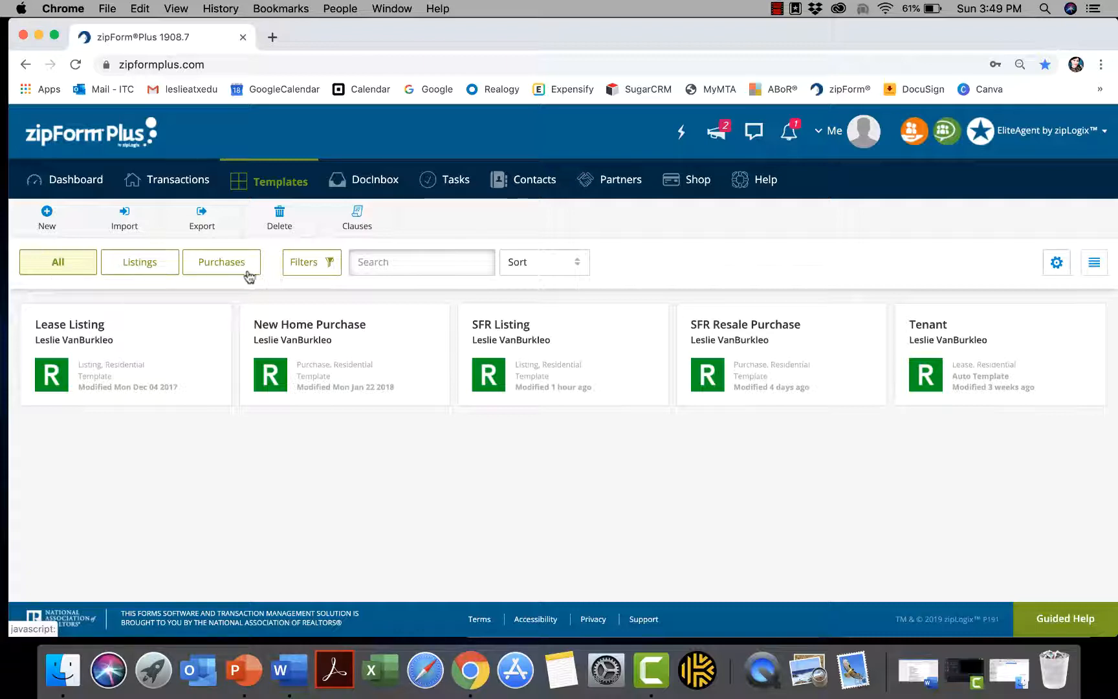
pyautogui.click(227, 265)
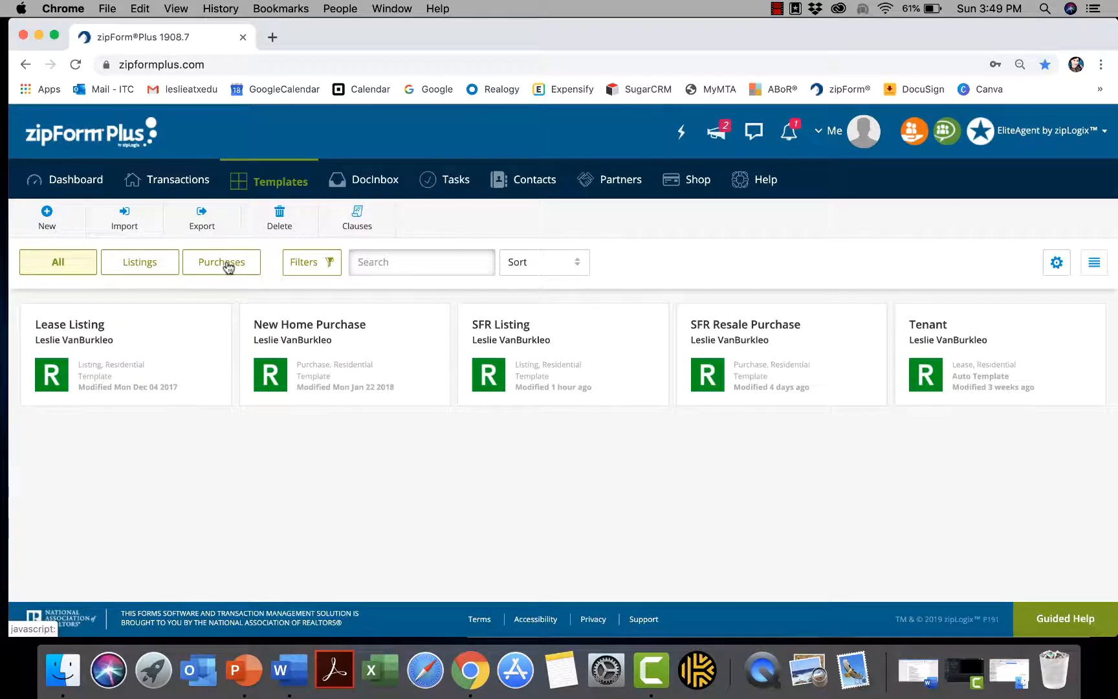
# Step: Browse the Listings and All template groups, and remove the grouping by template type from the template page
pyautogui.click(154, 256)
pyautogui.click(66, 266)
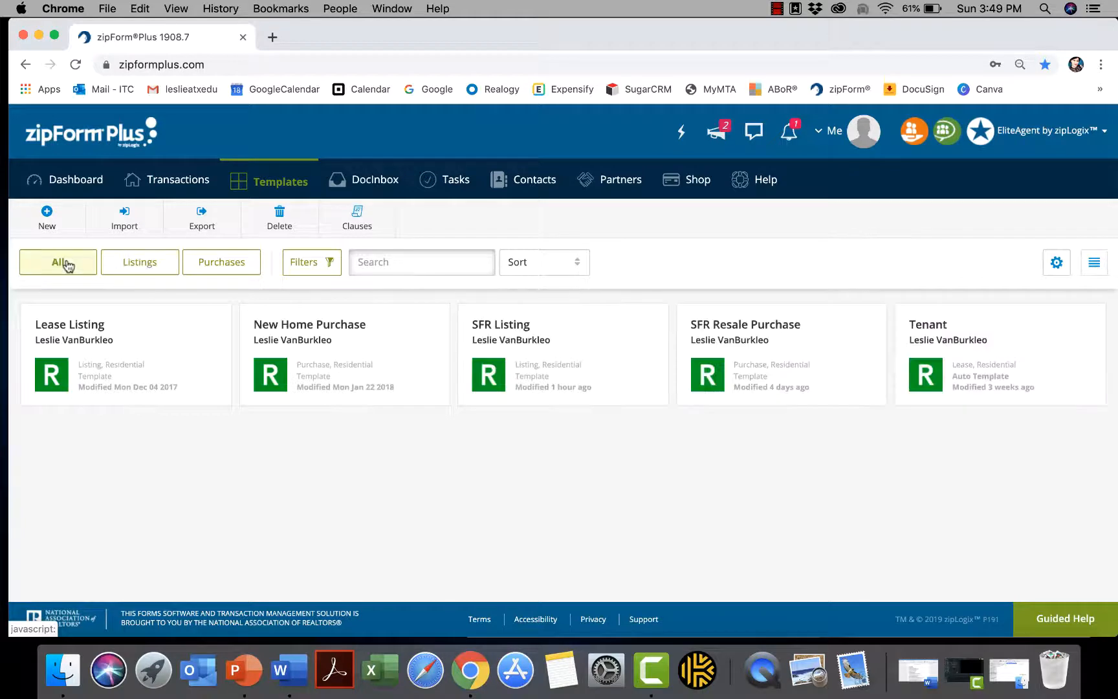
pyautogui.click(1055, 262)
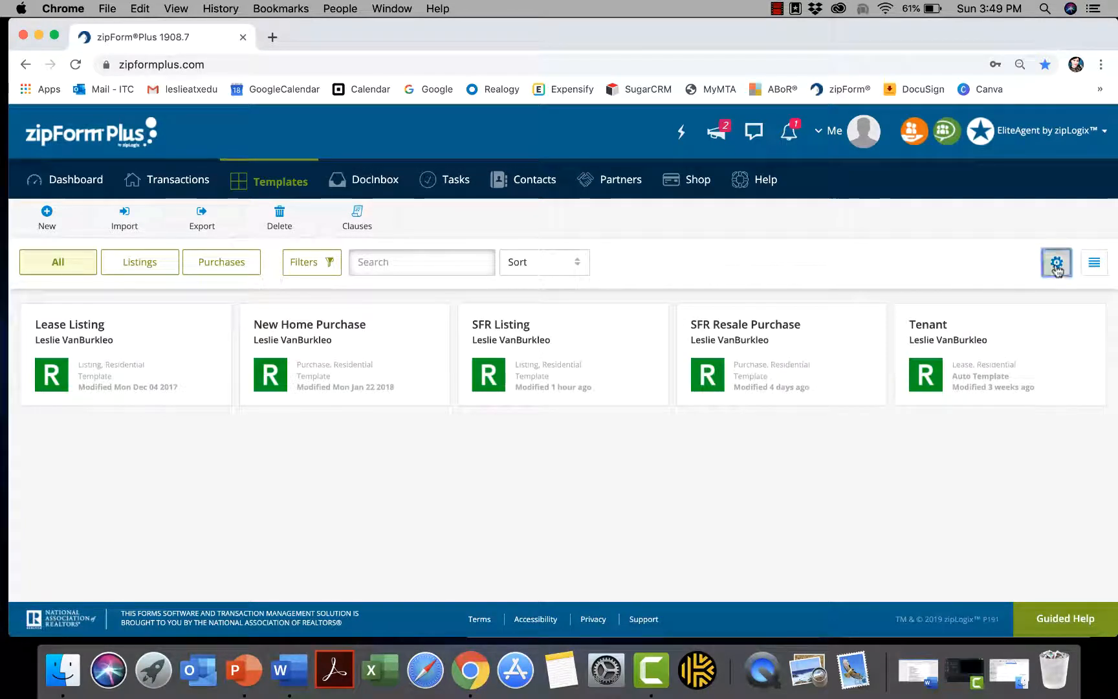
pyautogui.click(992, 302)
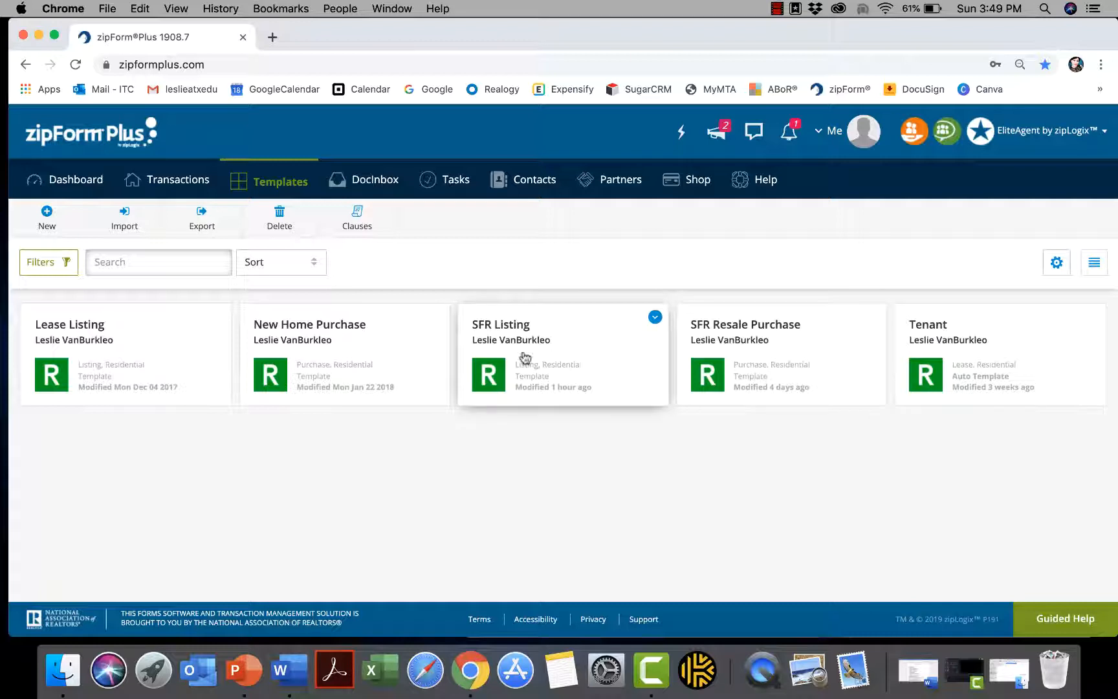
# Step: Switch the templates between list view and grid view twice, ending in grid view
pyautogui.click(1094, 263)
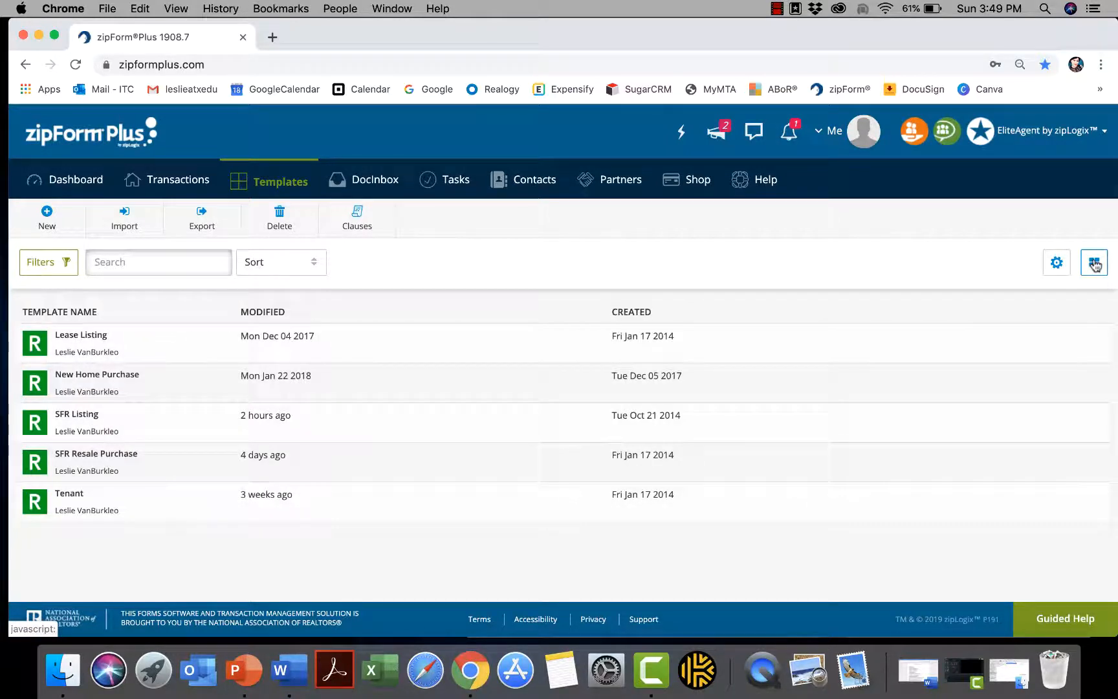
pyautogui.click(1095, 264)
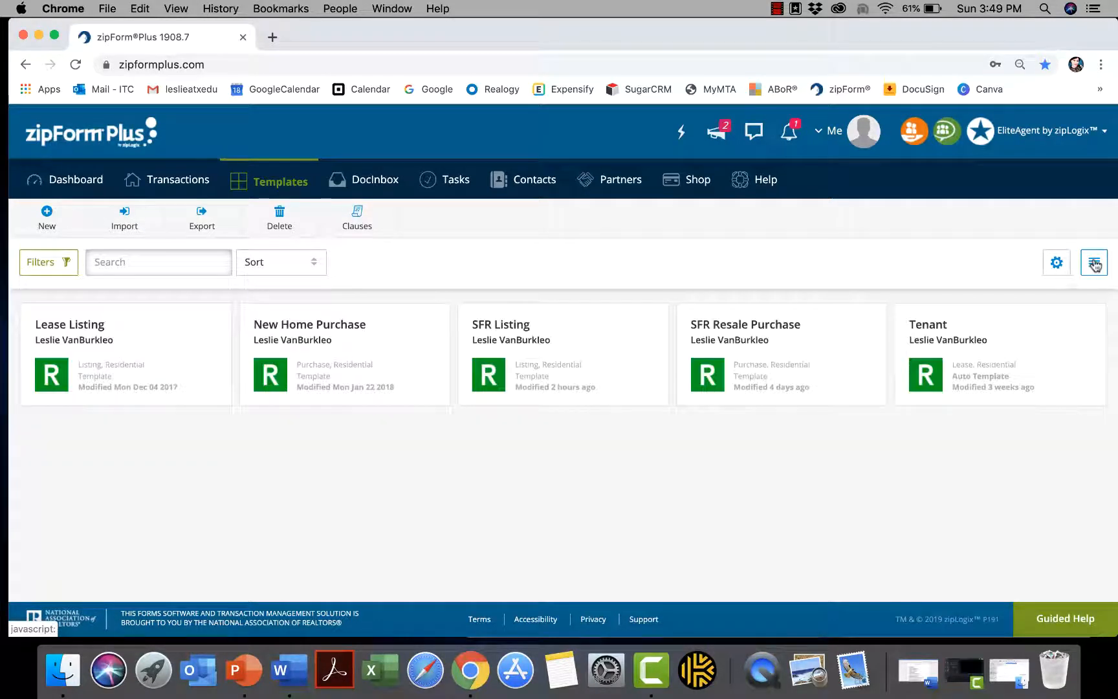
pyautogui.click(1094, 265)
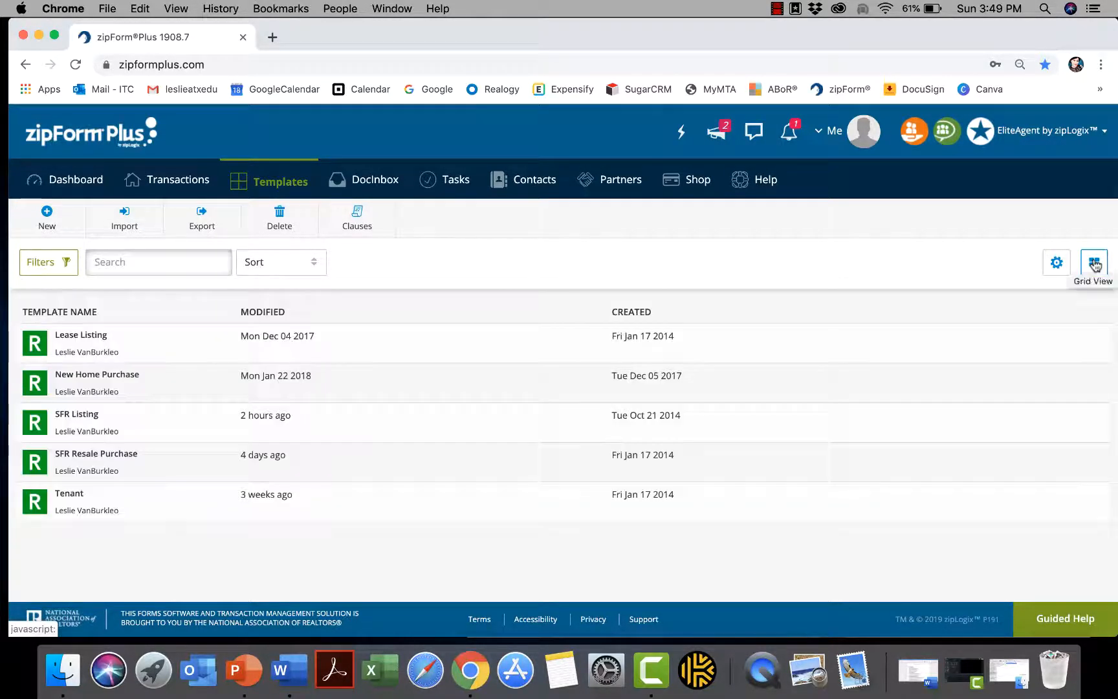
pyautogui.click(1095, 264)
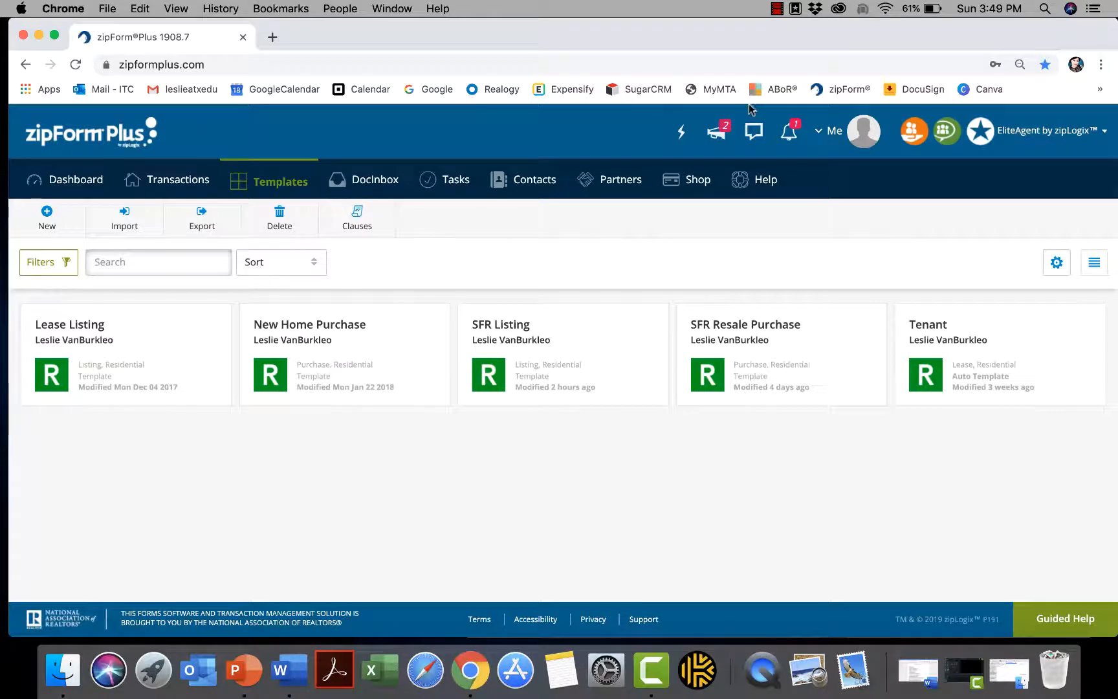
pyautogui.click(776, 9)
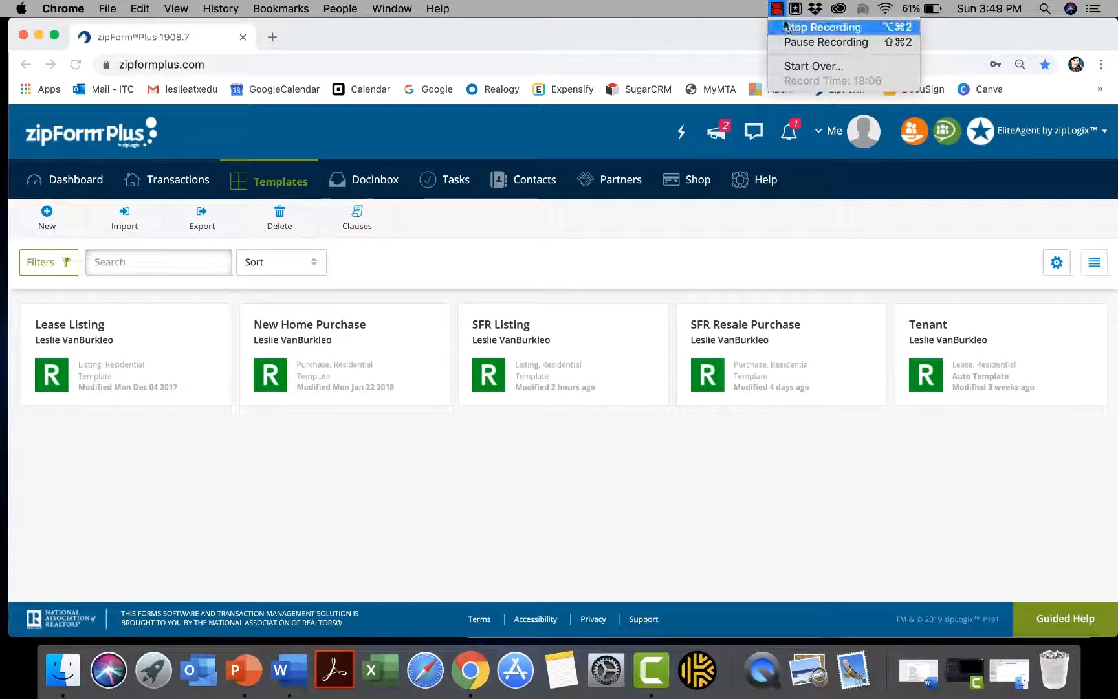